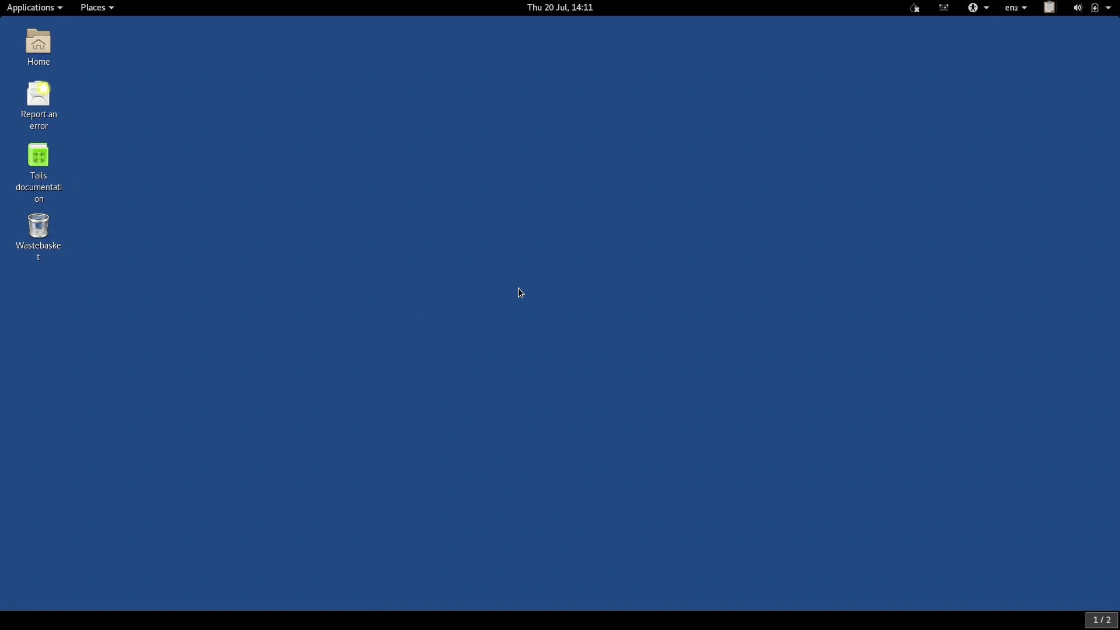
From the top-right system menu, list the available Wi-Fi networks, including infosec_bytes_wifi
{"action": "left_click", "coordinate": [1098, 10]}
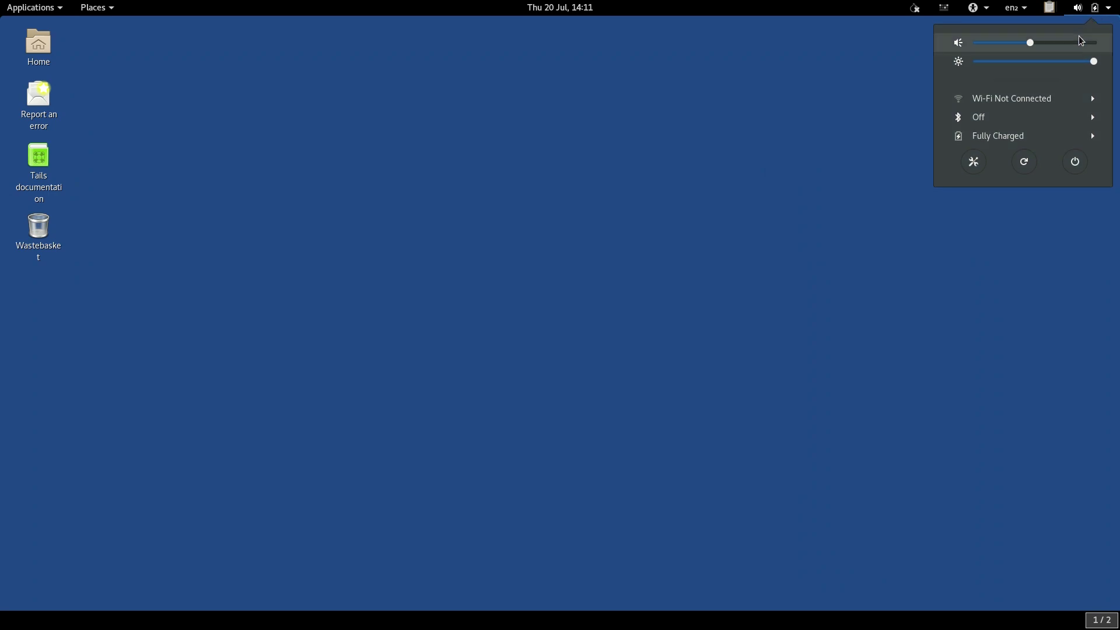
{"action": "left_click", "coordinate": [1070, 99]}
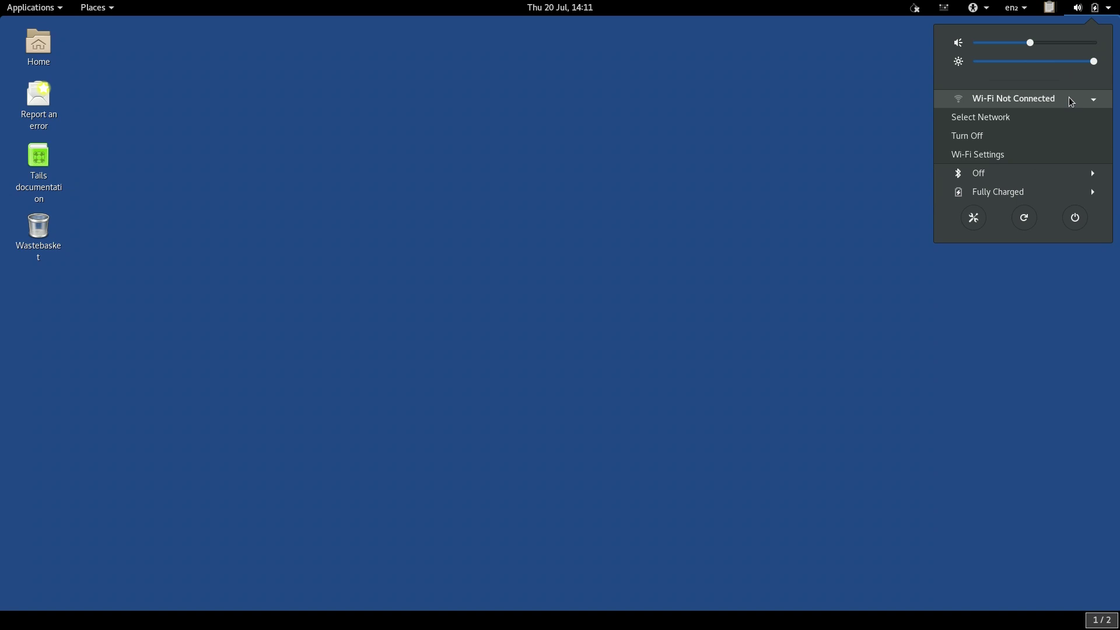
{"action": "left_click", "coordinate": [1064, 116]}
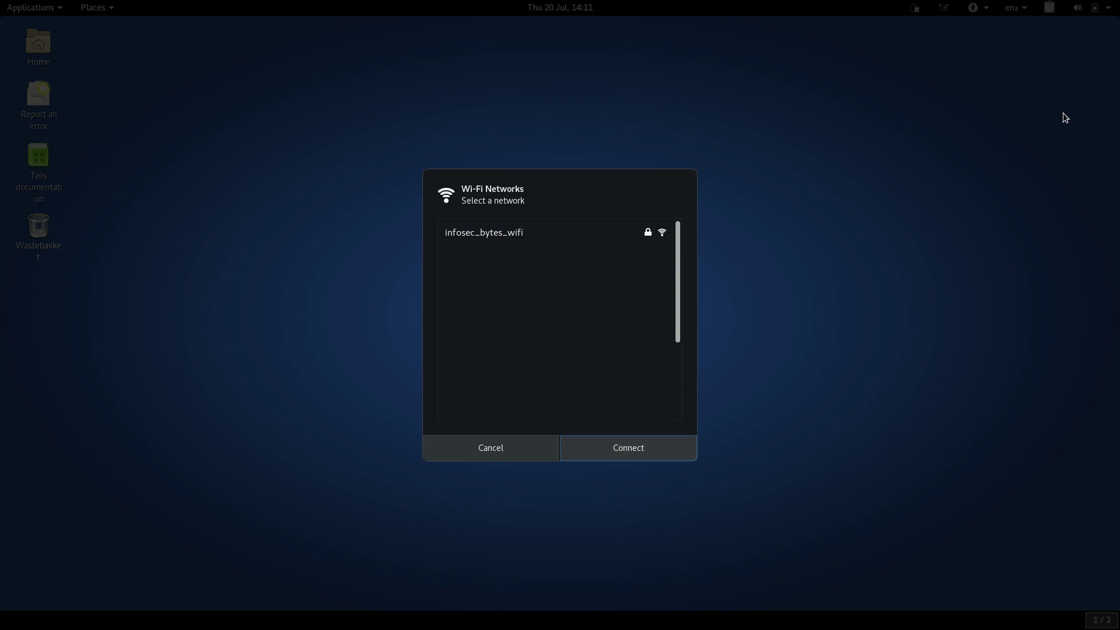
Connect to infosec_bytes_wifi by entering its network password
{"action": "left_click", "coordinate": [560, 235]}
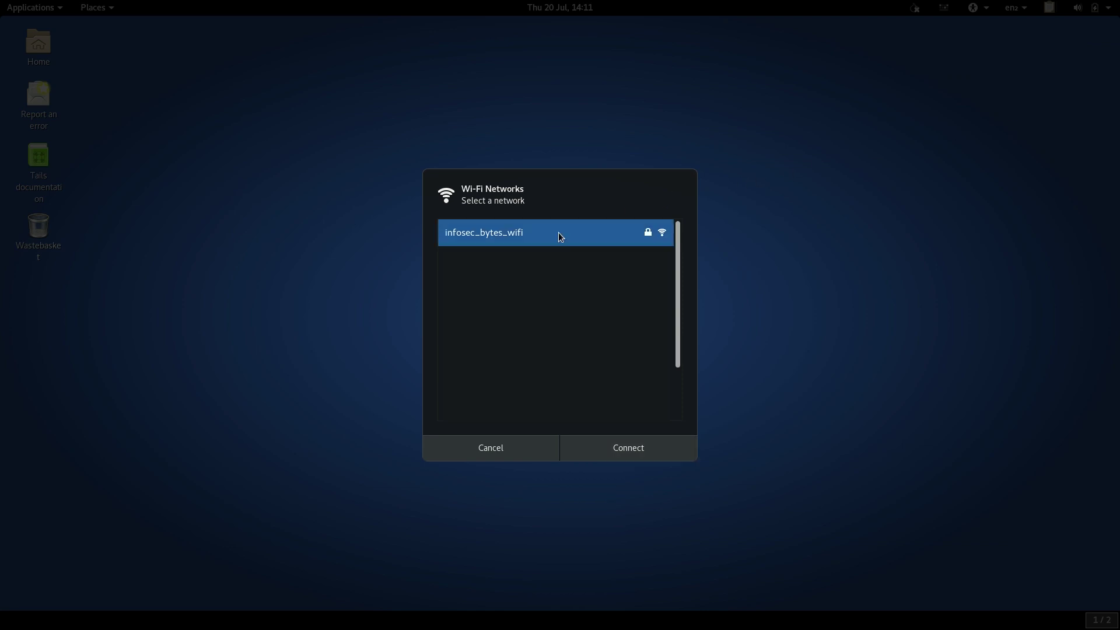
{"action": "left_click", "coordinate": [645, 459]}
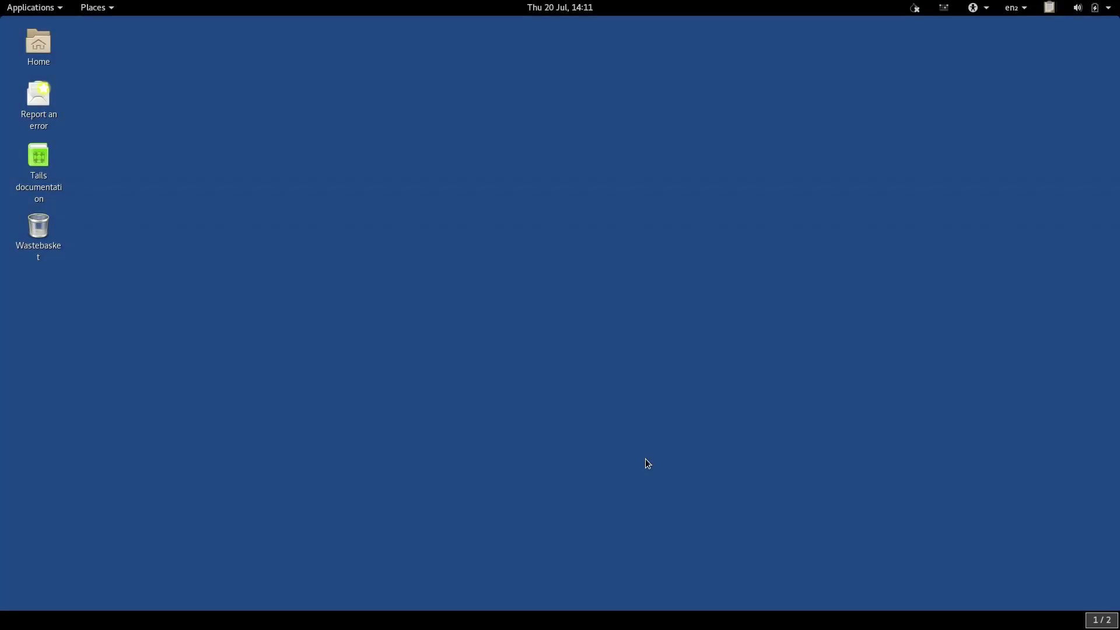
{"action": "type", "text": "••••••••"}
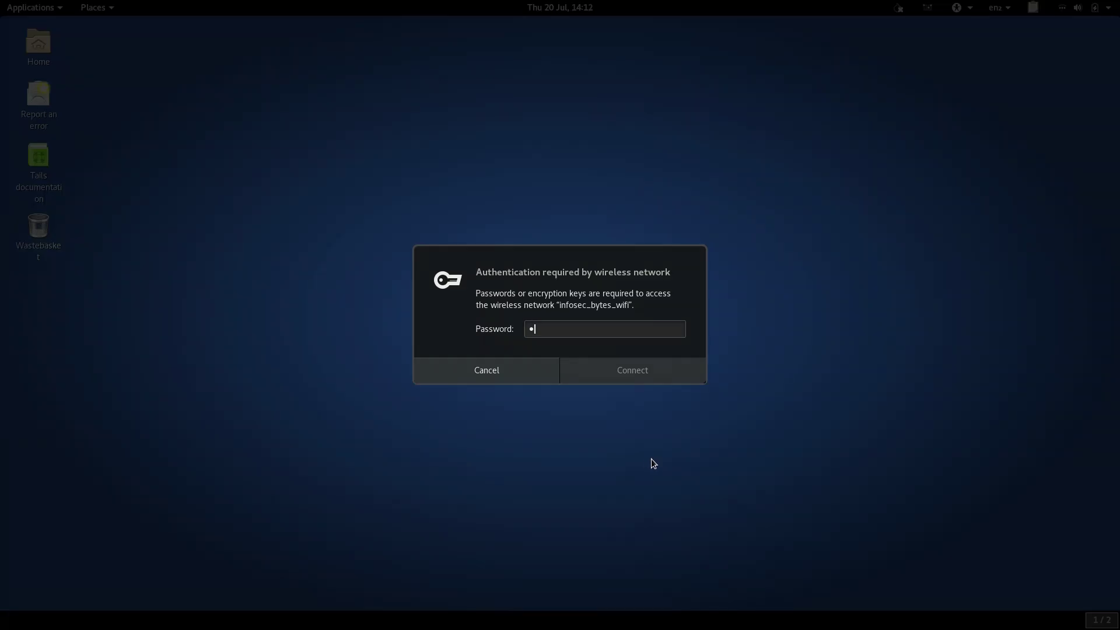
{"action": "type", "text": "••••••"}
{"action": "left_click", "coordinate": [649, 379]}
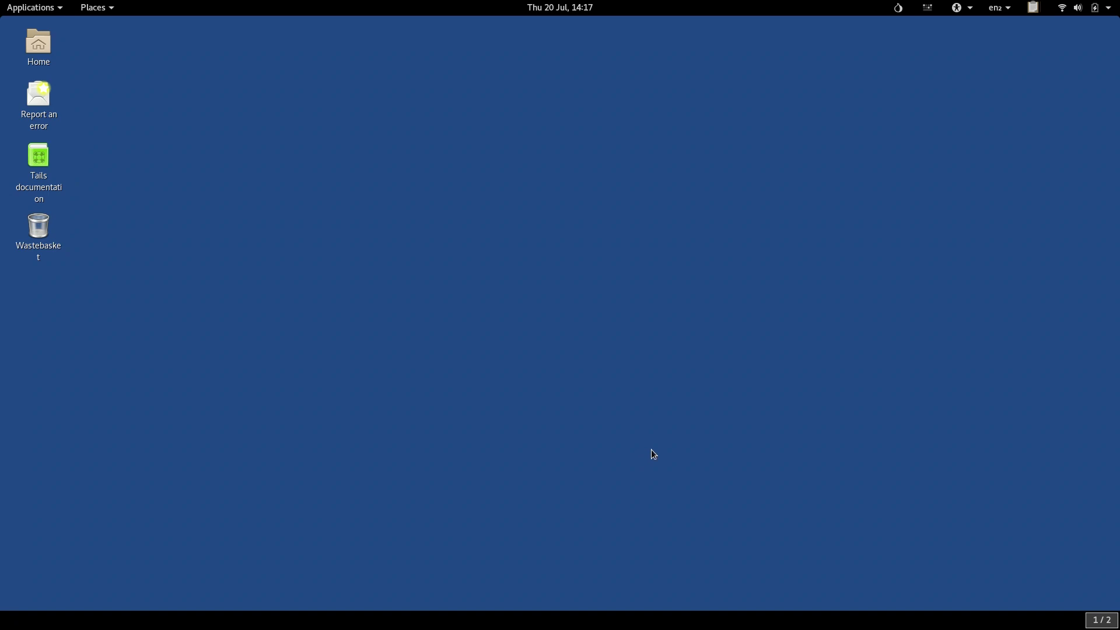
{"action": "left_click", "coordinate": [898, 7]}
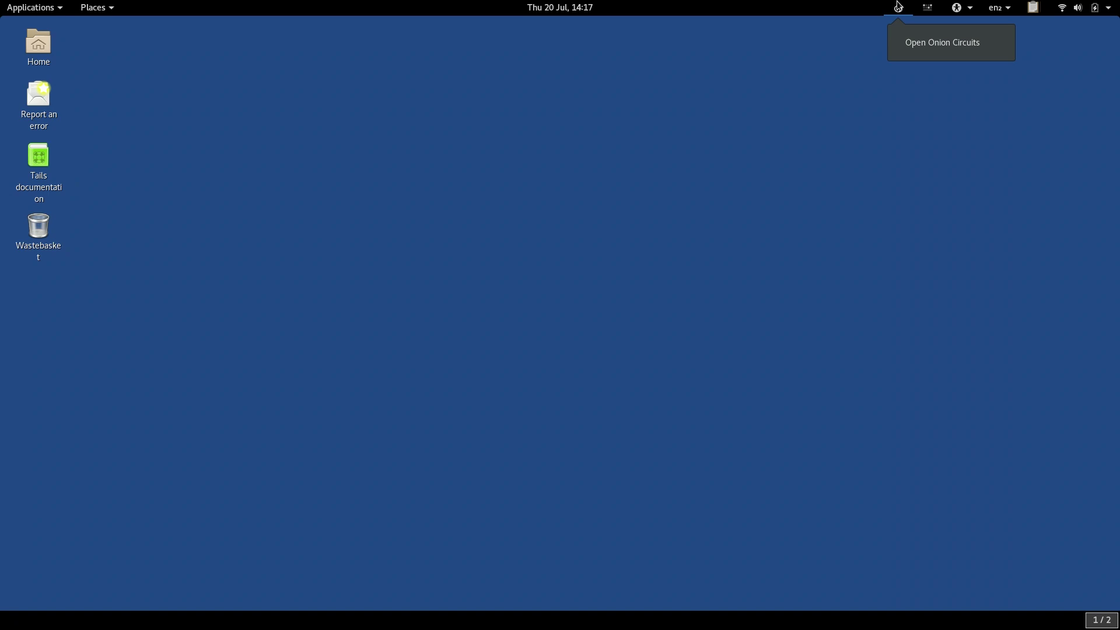
{"action": "left_click", "coordinate": [943, 46]}
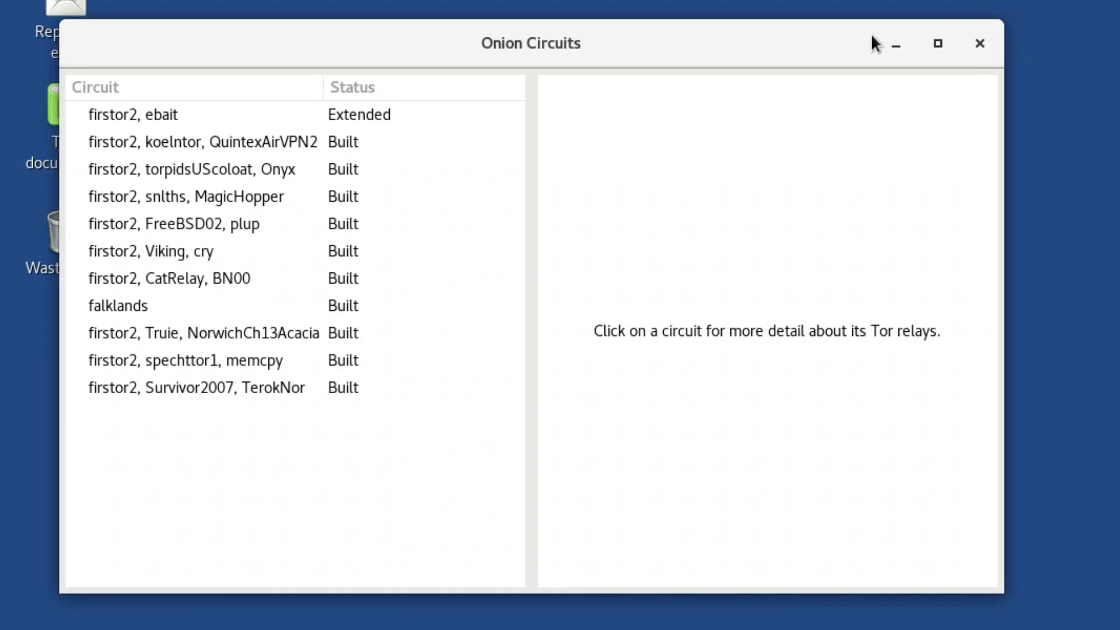
{"action": "left_click", "coordinate": [263, 111]}
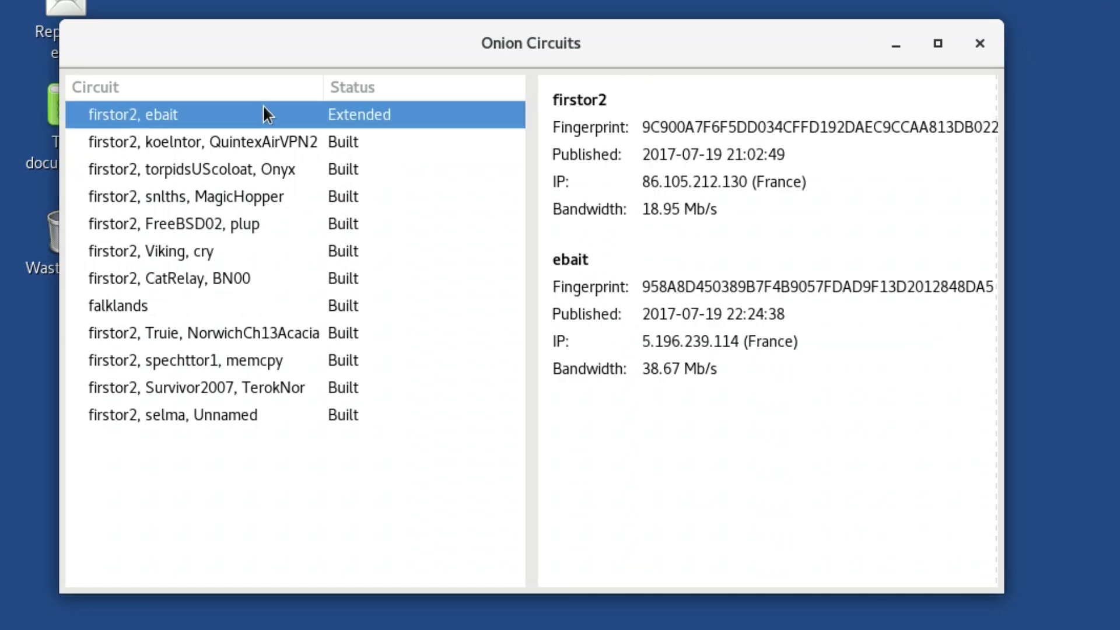
{"action": "left_click", "coordinate": [264, 415]}
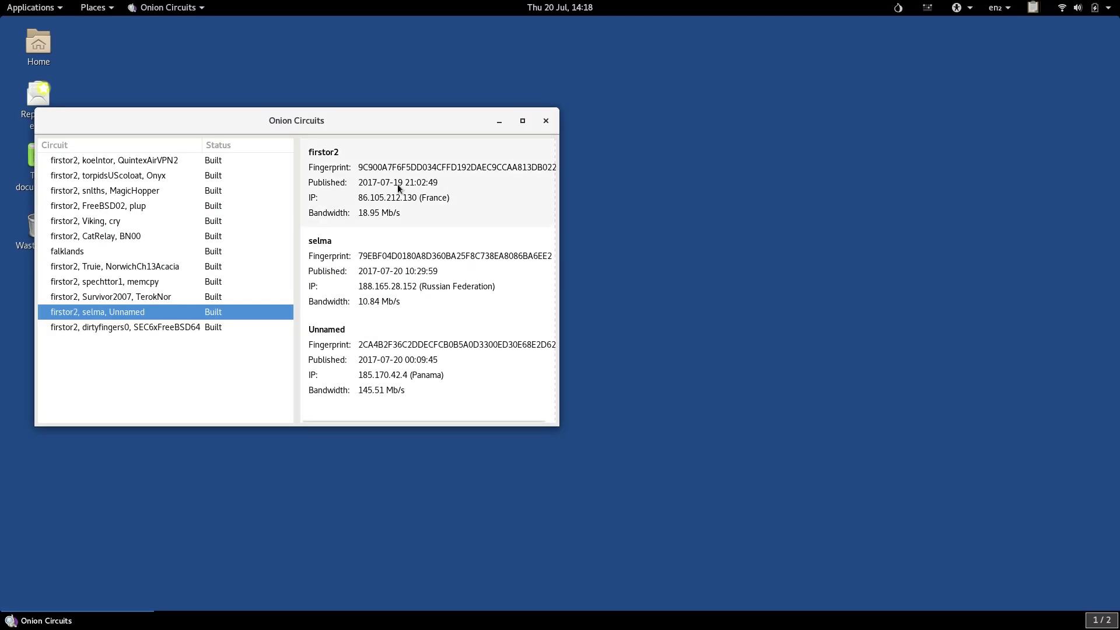
{"action": "left_click", "coordinate": [546, 121]}
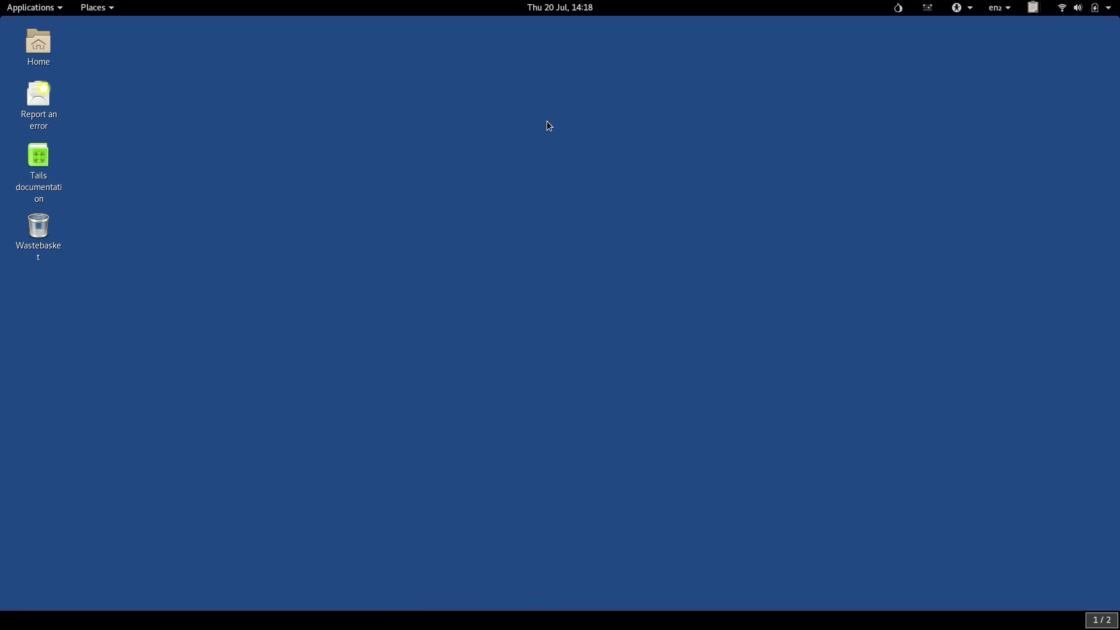
Launch Tor Browser from Applications > Favourites
{"action": "left_click", "coordinate": [45, 8]}
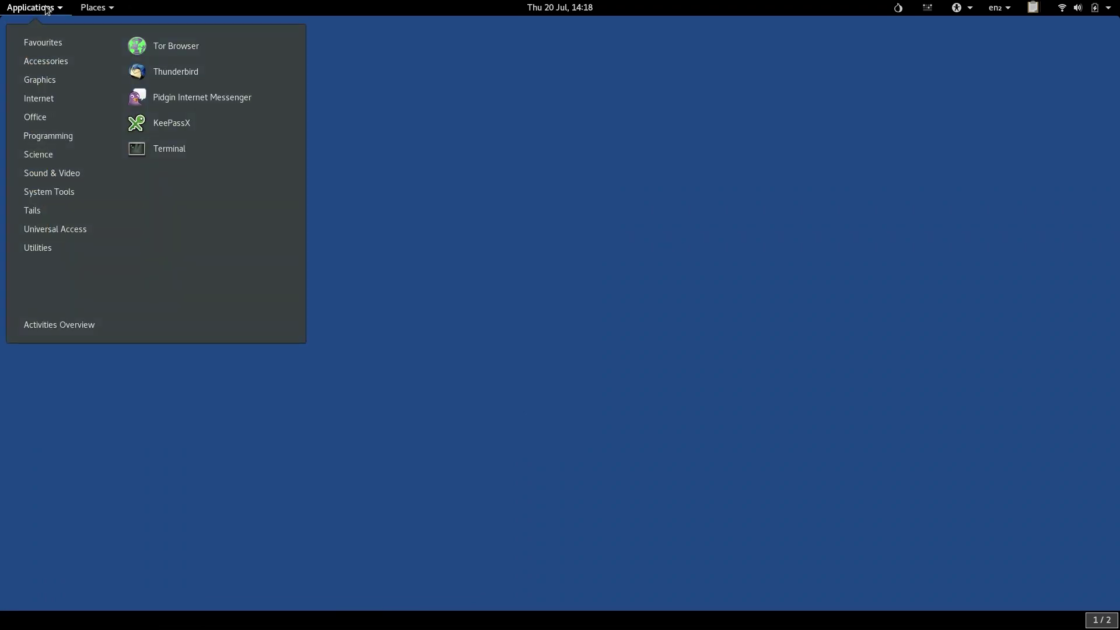
{"action": "left_click", "coordinate": [179, 51]}
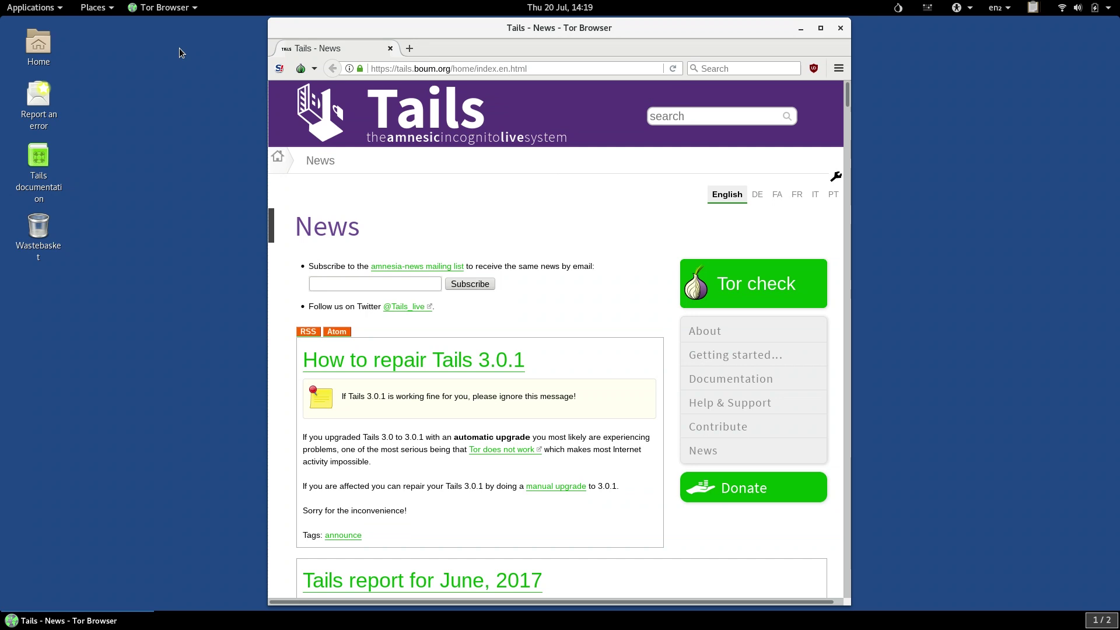
Load check.torproject.org in the address bar
{"action": "key", "text": "ctrl+l"}
{"action": "type", "text": "check."}
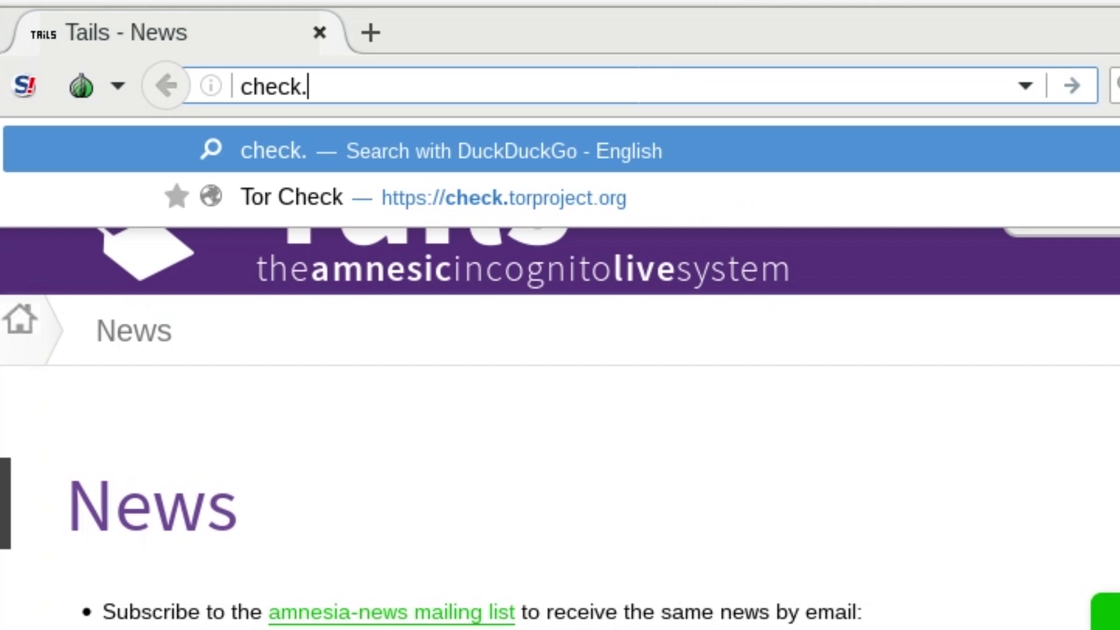
{"action": "type", "text": "torproje"}
{"action": "key", "text": "BackSpace"}
{"action": "type", "text": "ject.org"}
{"action": "key", "text": "Return"}
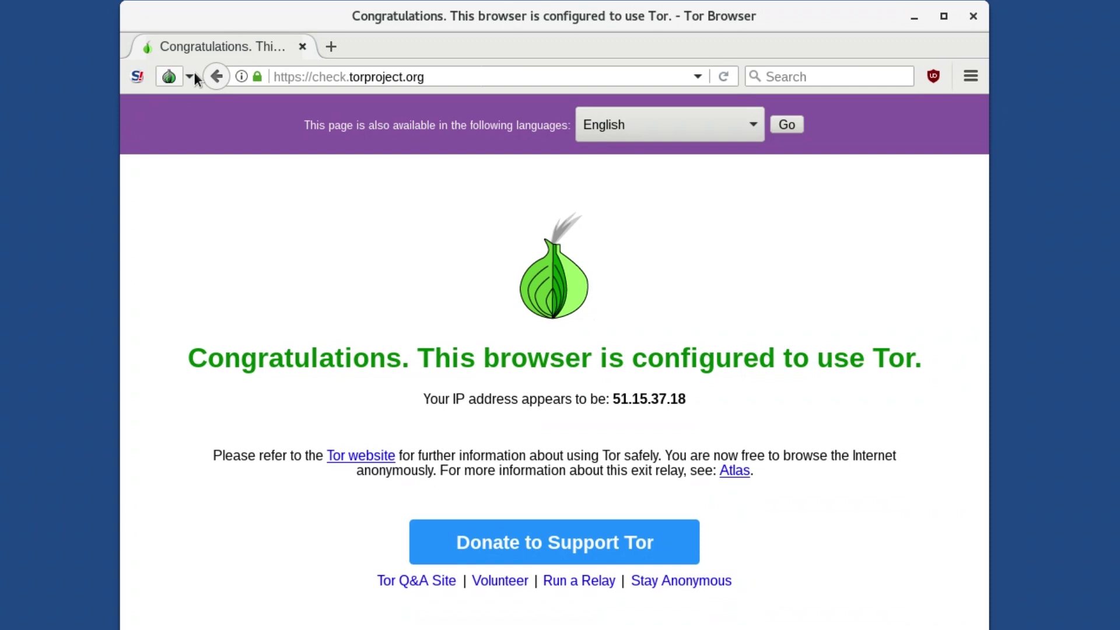
Get a New Identity, confirm the browser restart, and reload check.torproject.org
{"action": "left_click", "coordinate": [194, 73]}
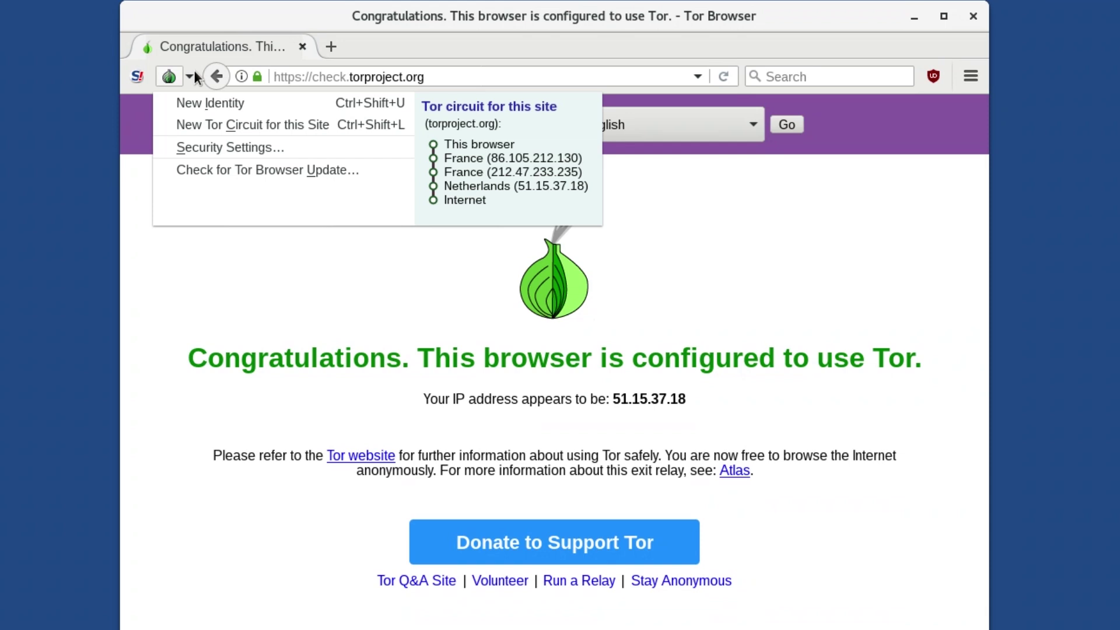
{"action": "left_click", "coordinate": [197, 96]}
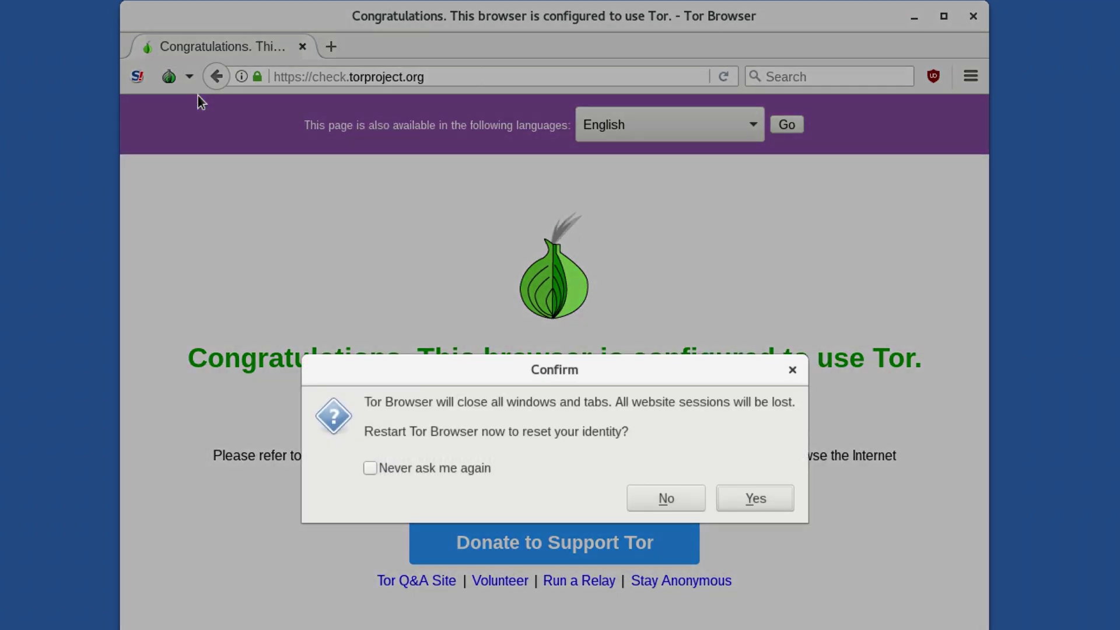
{"action": "left_click", "coordinate": [730, 490]}
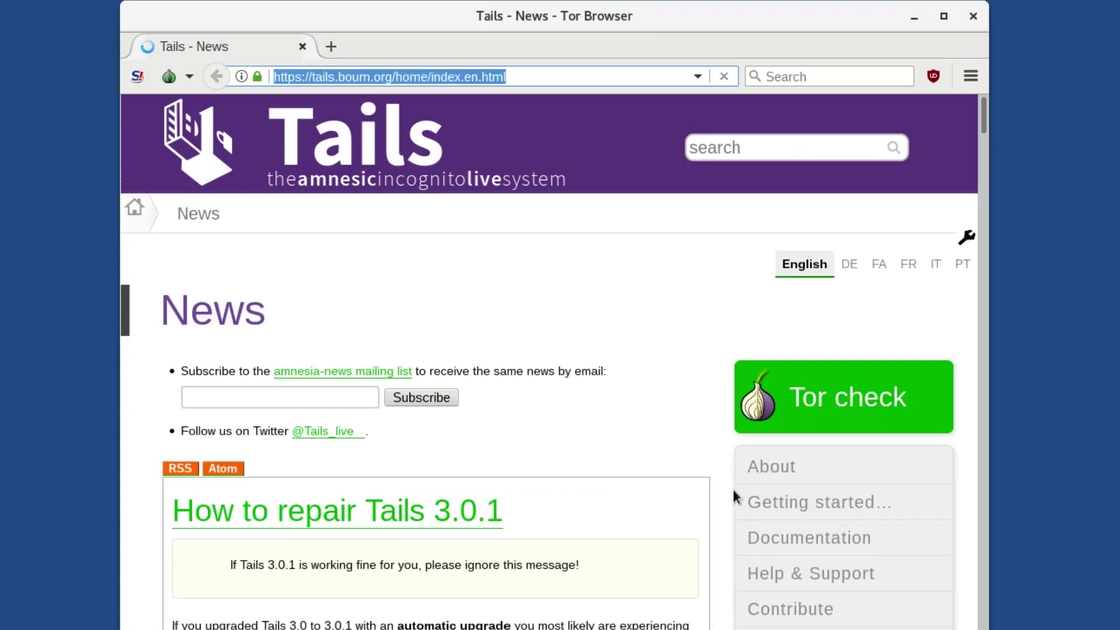
{"action": "type", "text": "check.torpr"}
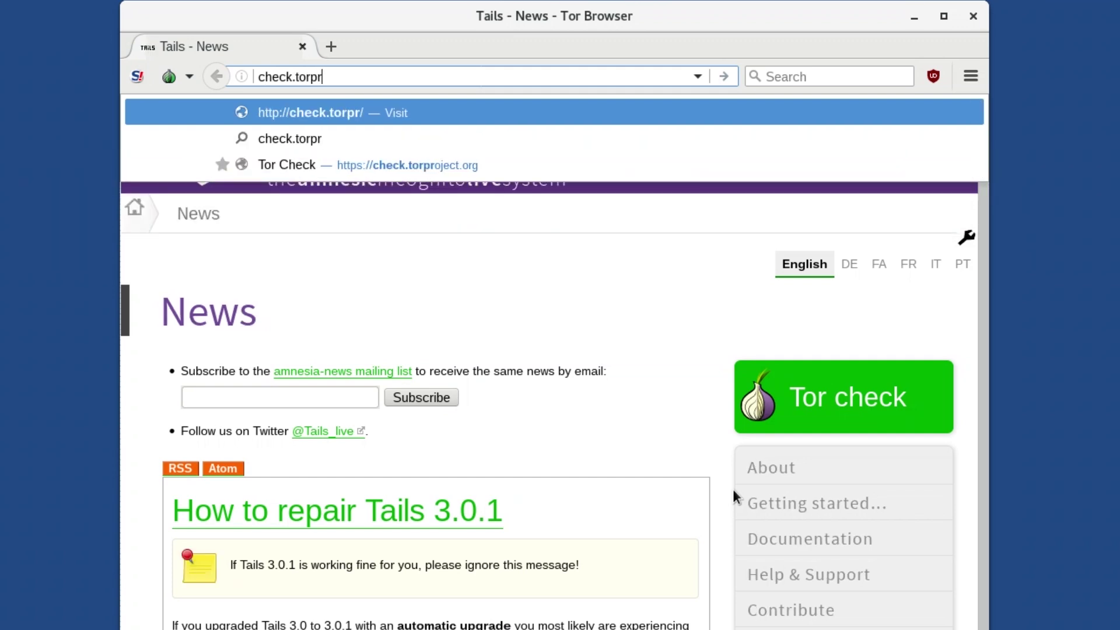
{"action": "type", "text": "oject.org"}
{"action": "key", "text": "Return"}
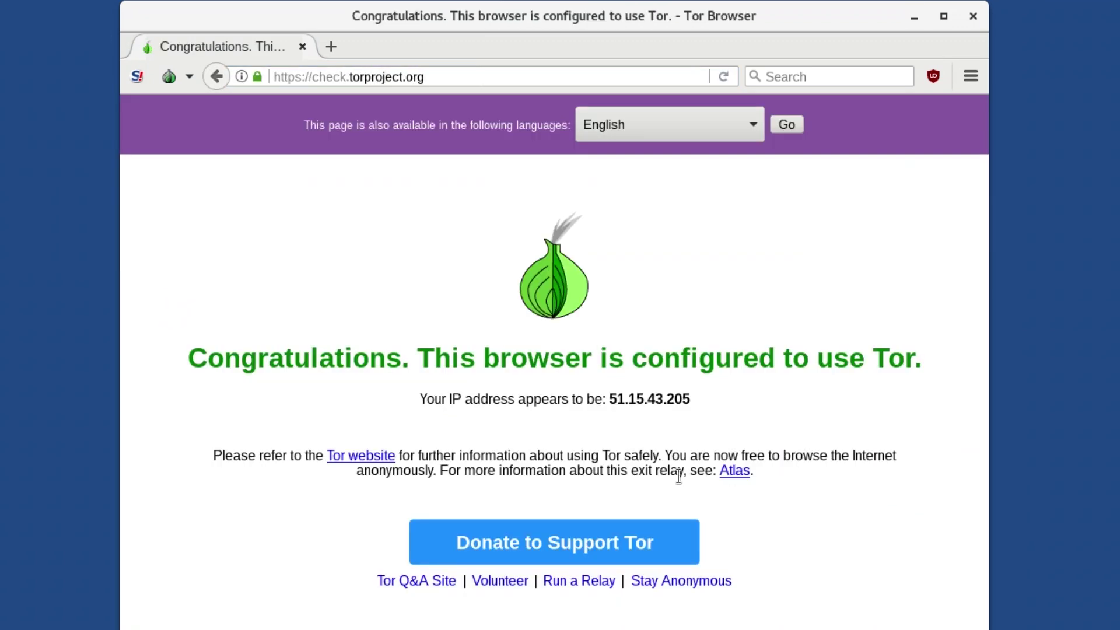
Request a New Tor Circuit for this Site twice and view the new circuit
{"action": "left_click", "coordinate": [192, 72]}
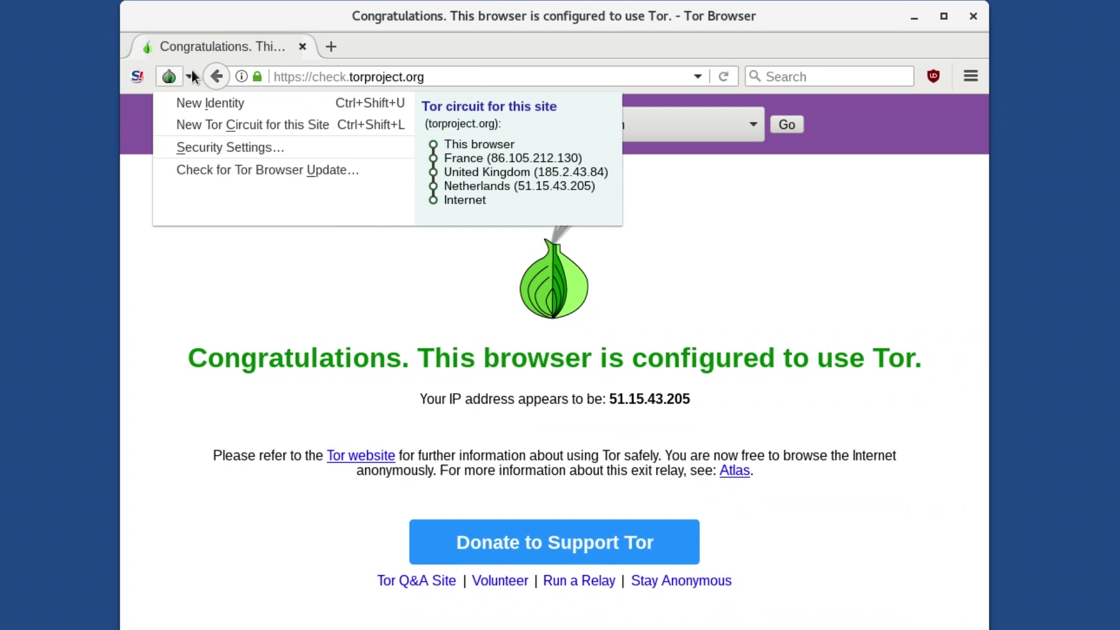
{"action": "left_click", "coordinate": [216, 120]}
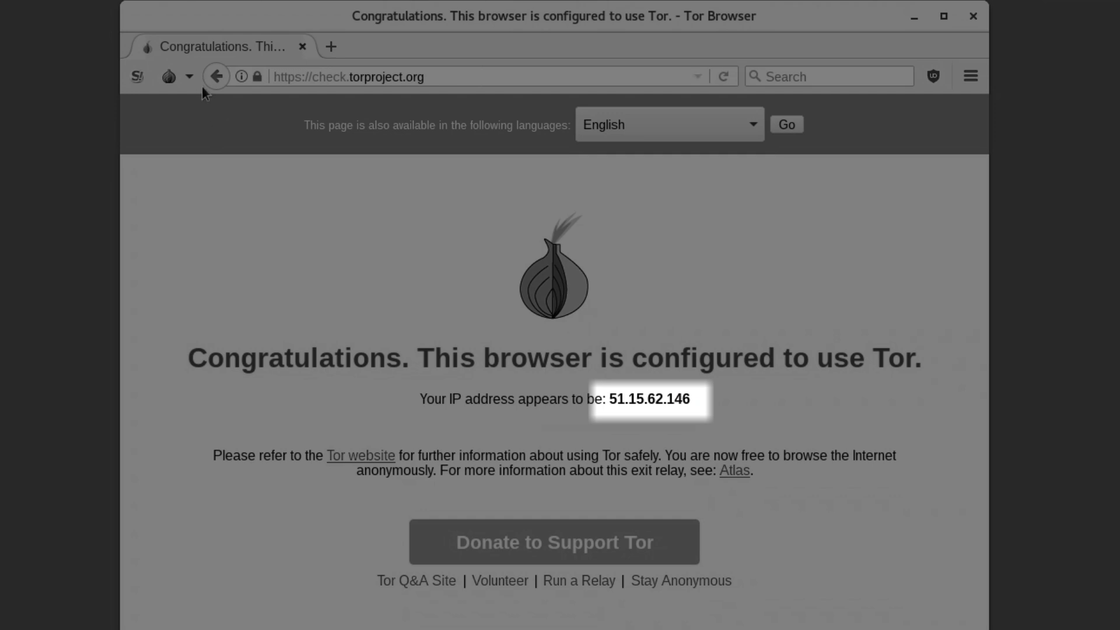
{"action": "left_click", "coordinate": [190, 74]}
{"action": "left_click", "coordinate": [206, 120]}
{"action": "left_click", "coordinate": [191, 78]}
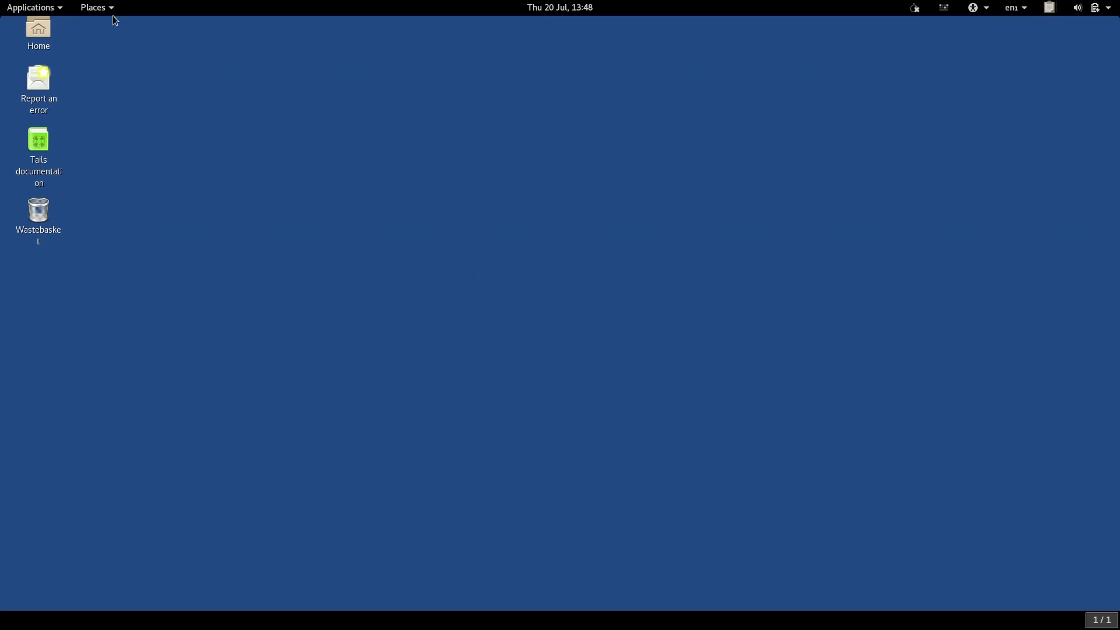
Open the Tor Browser folder from Places and save netbsd-GENERIC.gz into it
{"action": "left_click", "coordinate": [110, 7]}
{"action": "left_click", "coordinate": [213, 430]}
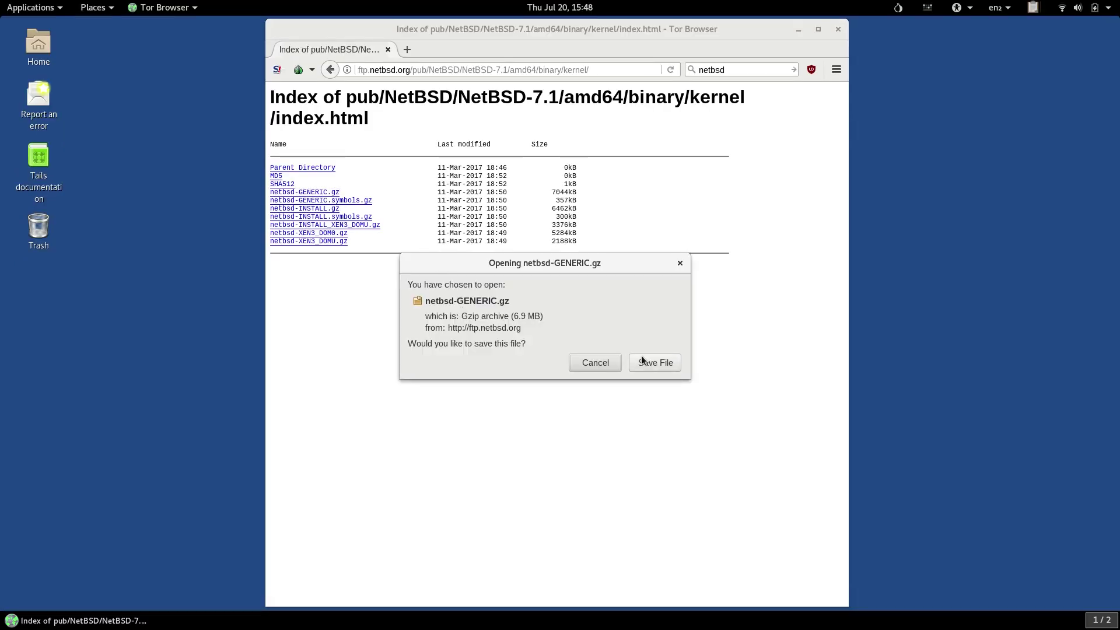
{"action": "left_click", "coordinate": [656, 363]}
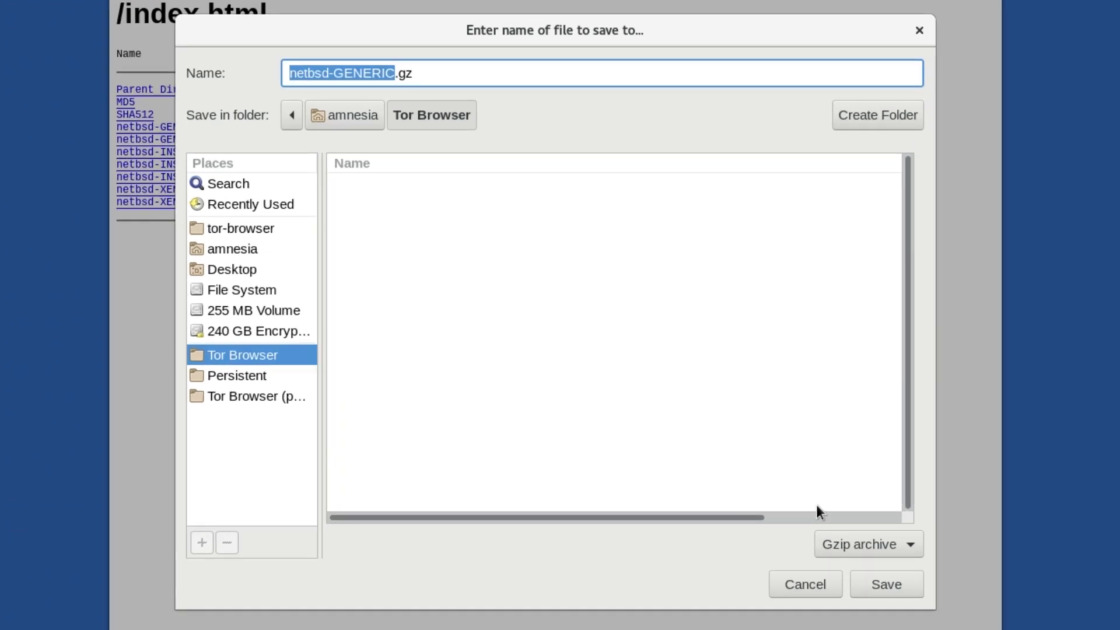
{"action": "left_click", "coordinate": [865, 575]}
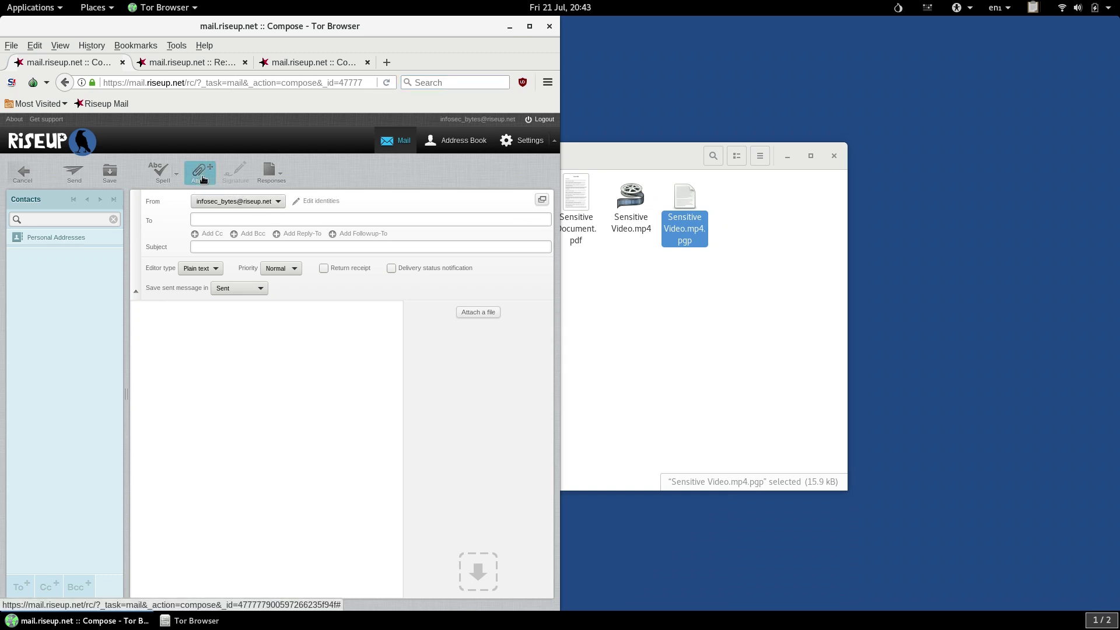
Use the Attach button in the Riseup Mail compose toolbar to open the file upload dialog
{"action": "left_click", "coordinate": [200, 172]}
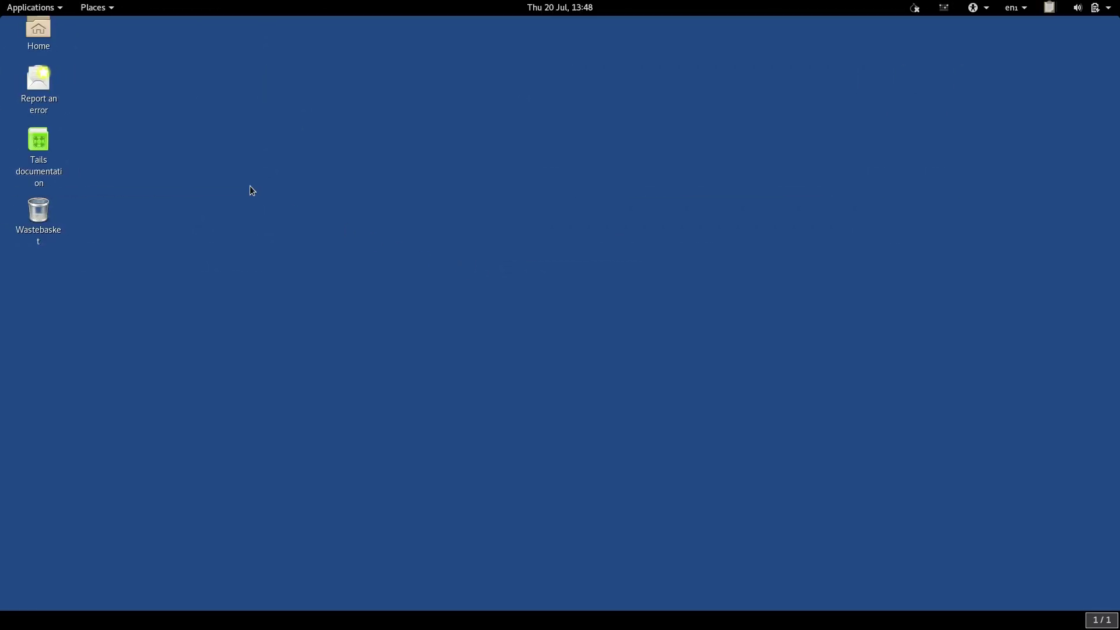
{"action": "left_click", "coordinate": [105, 8]}
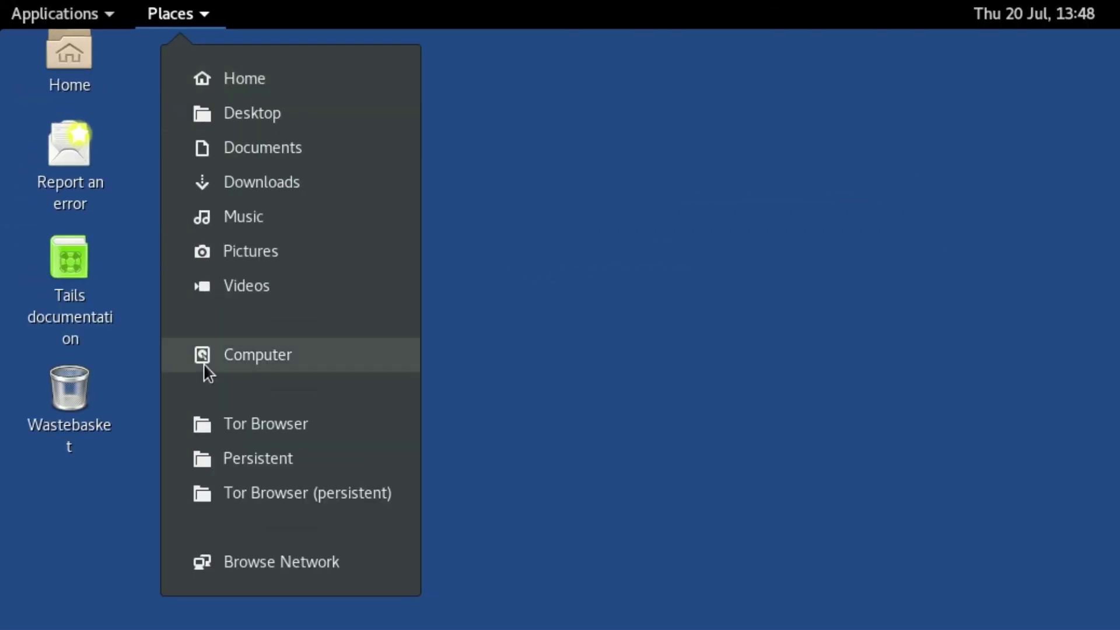
Open both Tor Browser folders; drag the keep file to persistent and the delete file to plain
{"action": "left_click", "coordinate": [209, 426]}
{"action": "left_click", "coordinate": [191, 23]}
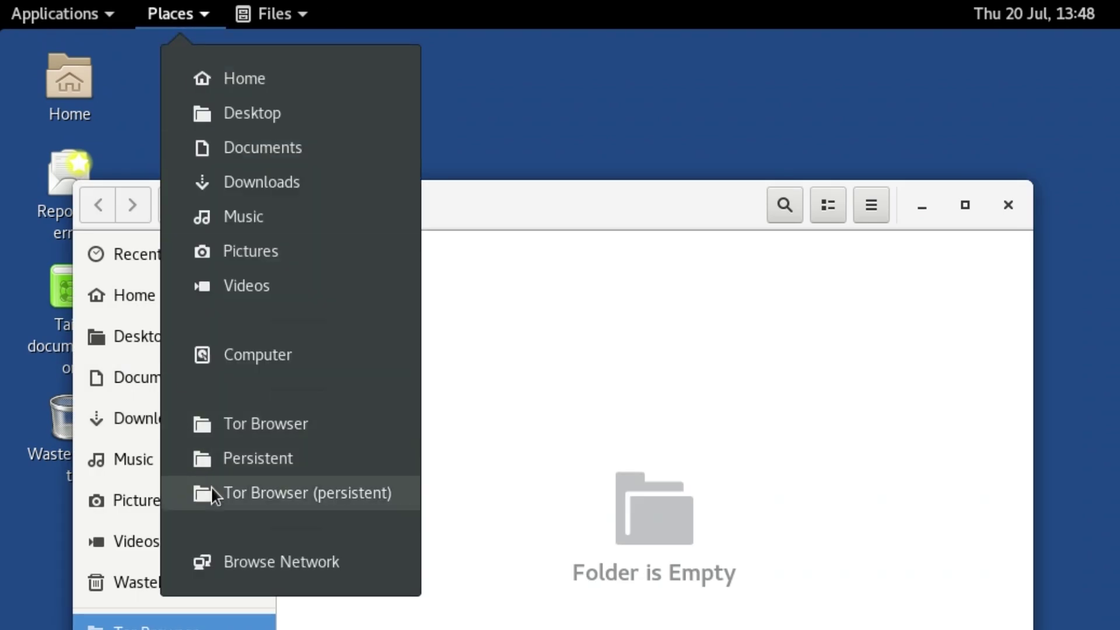
{"action": "left_click", "coordinate": [211, 490]}
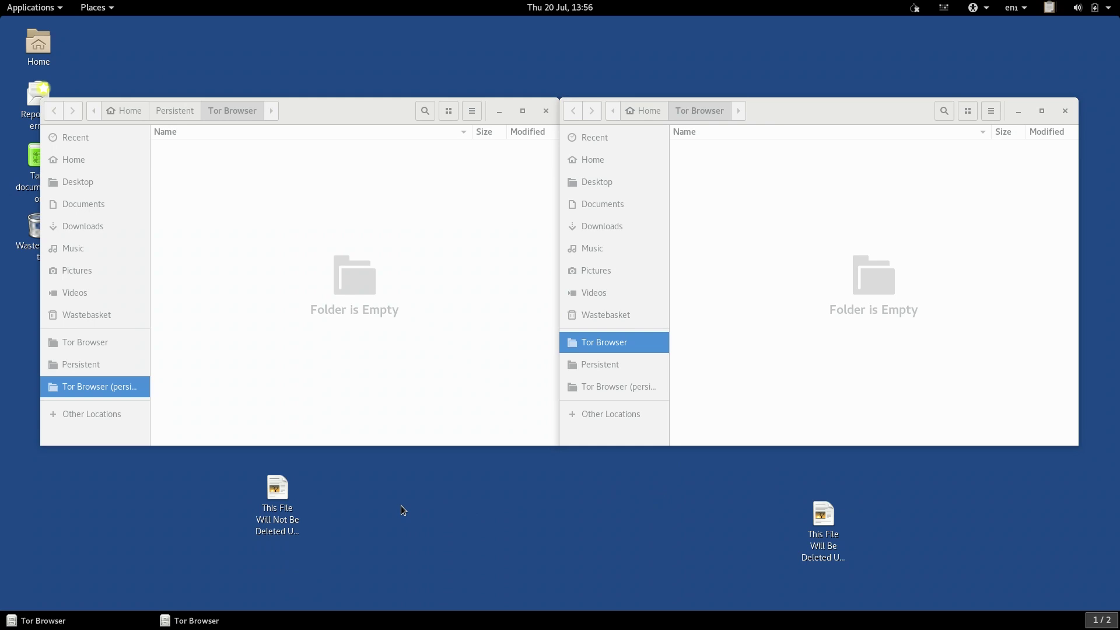
{"action": "left_click_drag", "start_coordinate": [275, 510], "coordinate": [282, 334]}
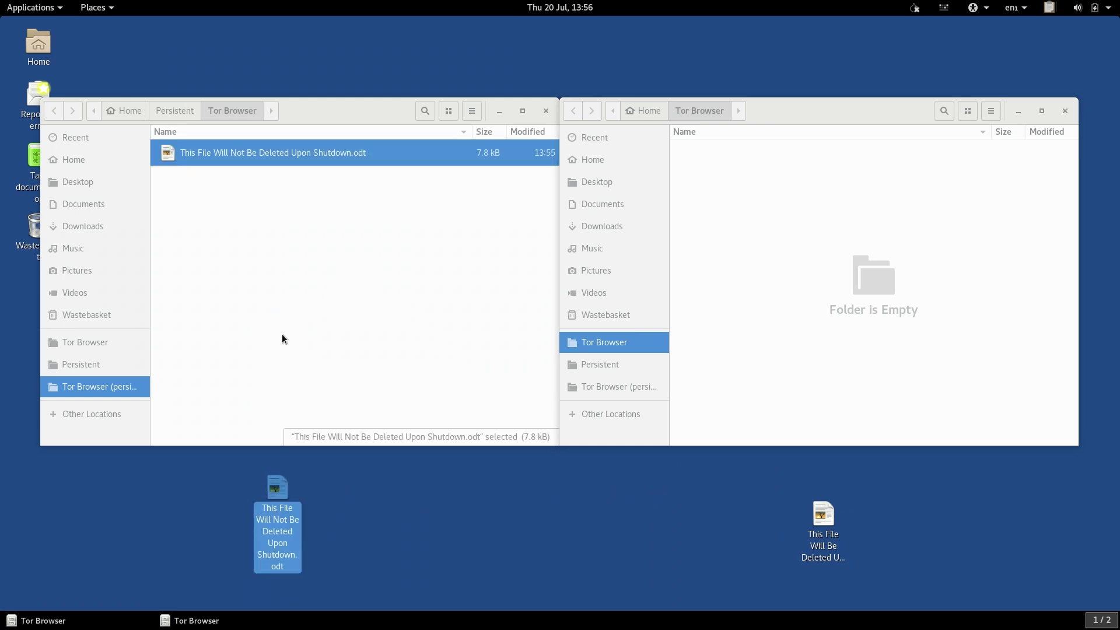
{"action": "left_click_drag", "start_coordinate": [822, 515], "coordinate": [853, 243]}
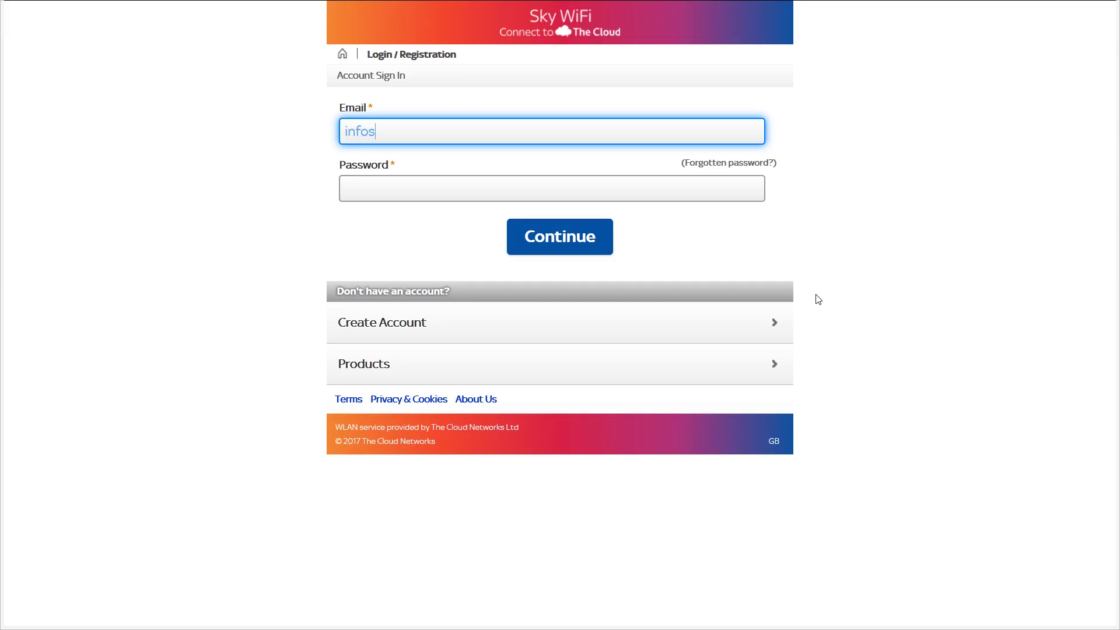
Enter the account e-mail and the password into the Sky WiFi sign-in form
{"action": "key", "text": "Tab"}
{"action": "key", "text": "Tab"}
{"action": "type", "text": "••••••••••••••••"}
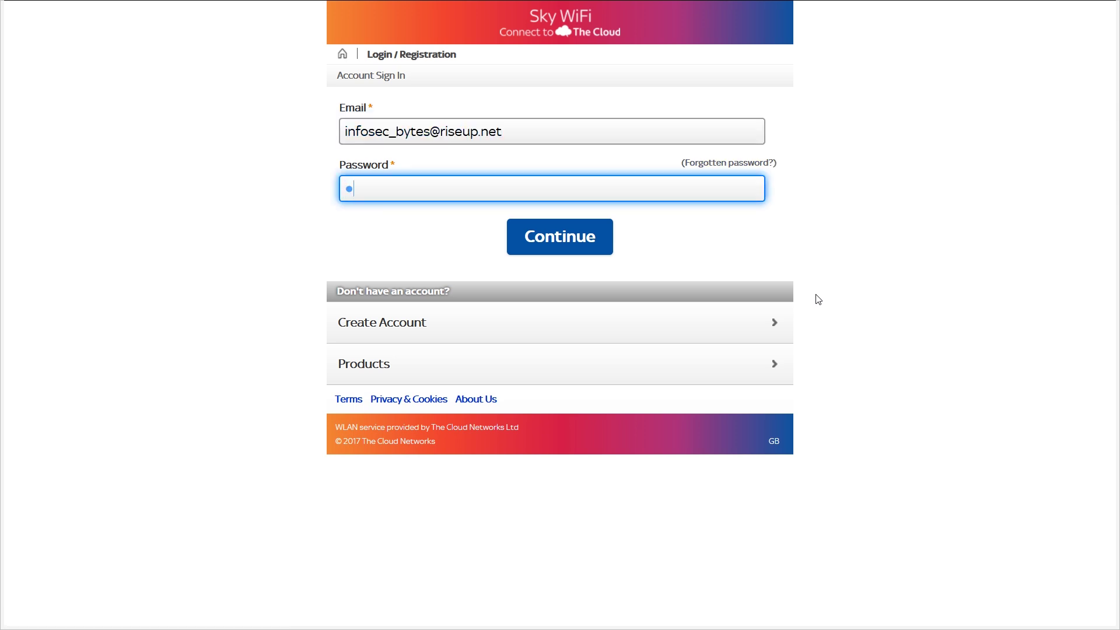
{"action": "type", "text": "••••••••"}
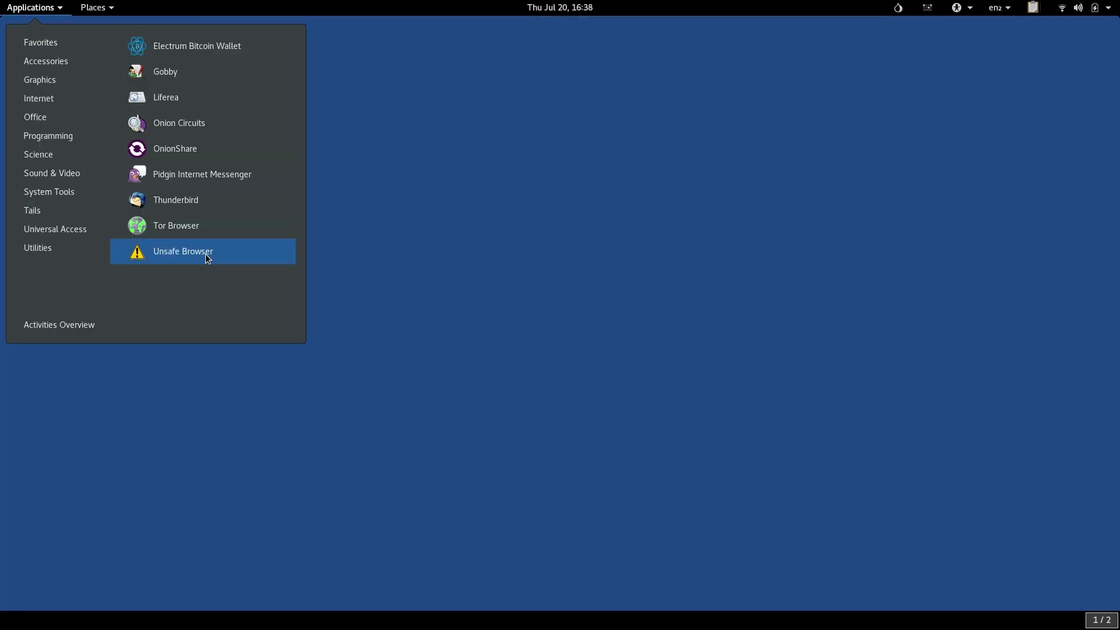
Launch the Unsafe Browser and enter a login name and password on the Sky WiFi page
{"action": "left_click", "coordinate": [206, 255]}
{"action": "left_click", "coordinate": [686, 371]}
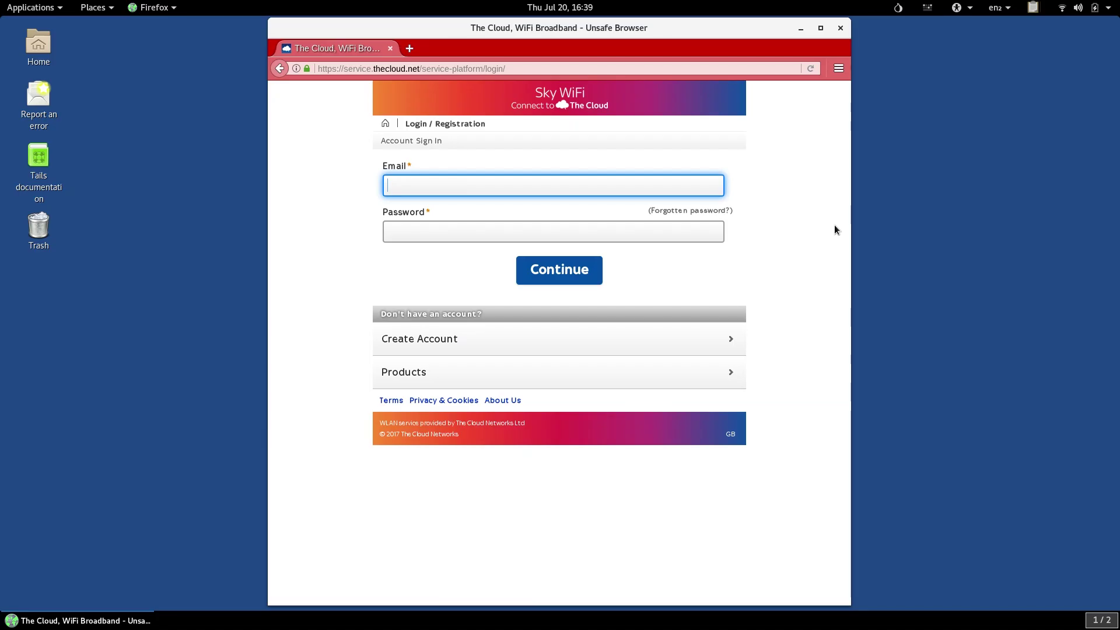
{"action": "type", "text": "my_login"}
{"action": "key", "text": "Tab"}
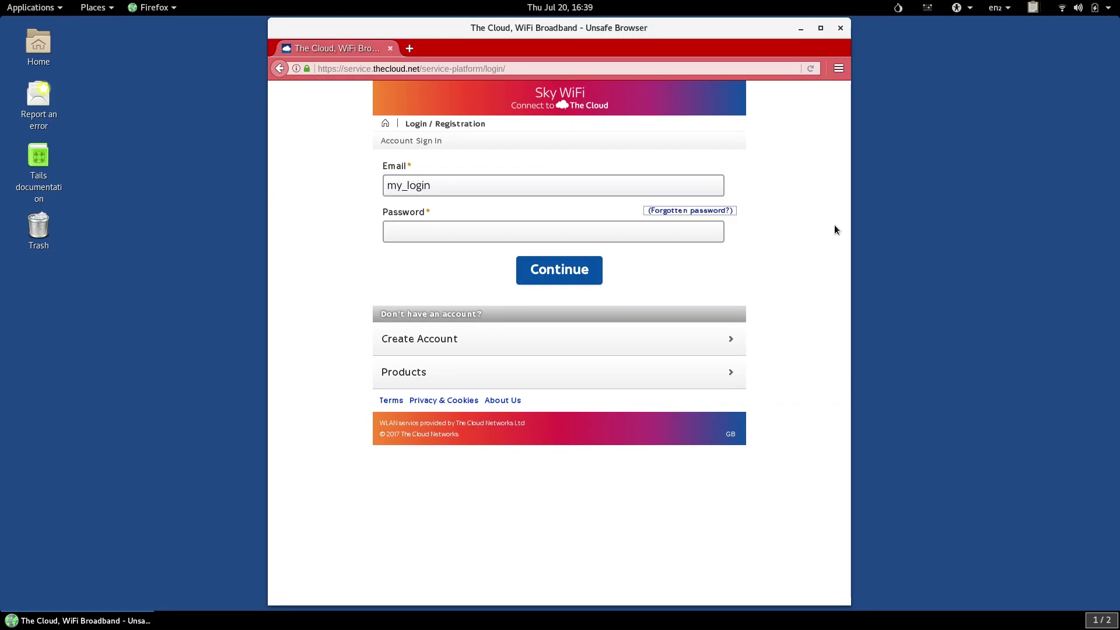
{"action": "key", "text": "Tab"}
{"action": "type", "text": "password12"}
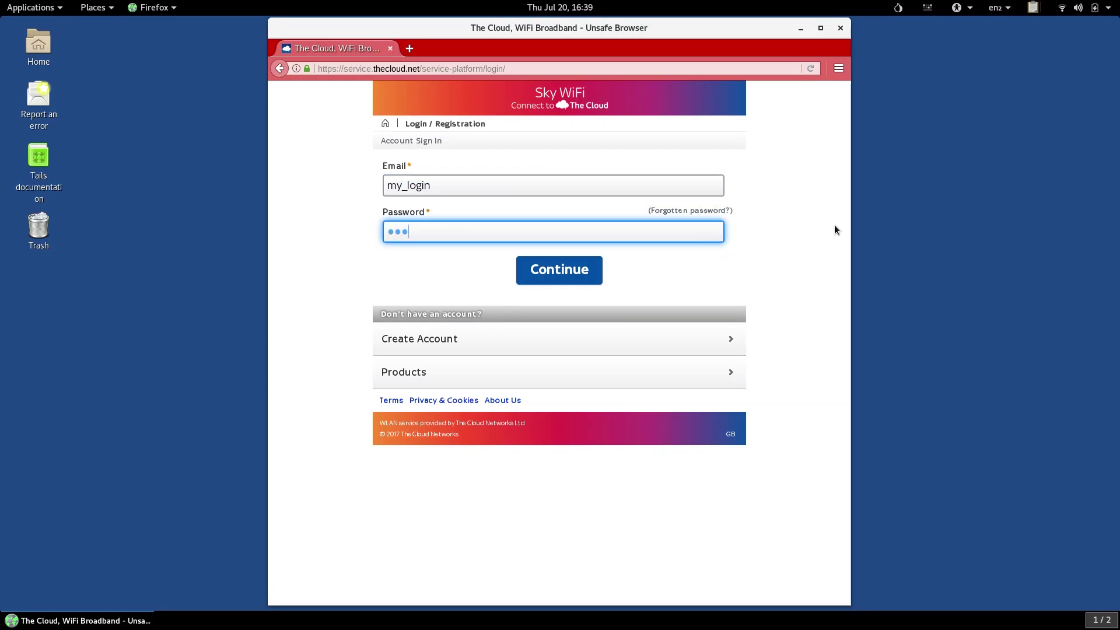
{"action": "type", "text": "34"}
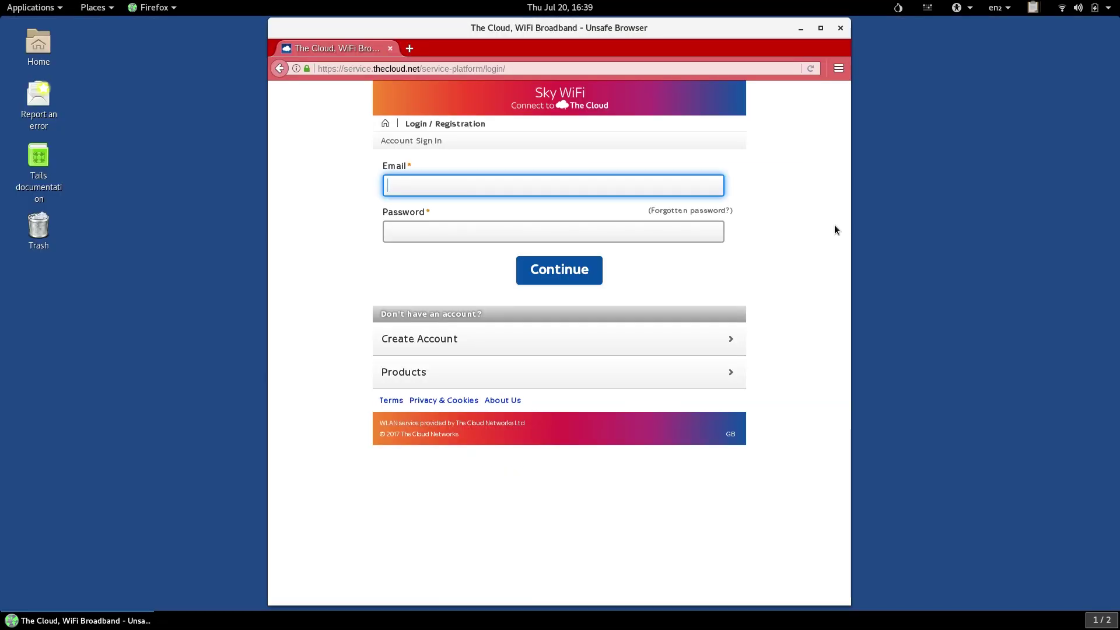
Re-enter the login name and a longer password in the Sky WiFi sign-in fields
{"action": "type", "text": "my_login"}
{"action": "key", "text": "Tab"}
{"action": "key", "text": "Tab"}
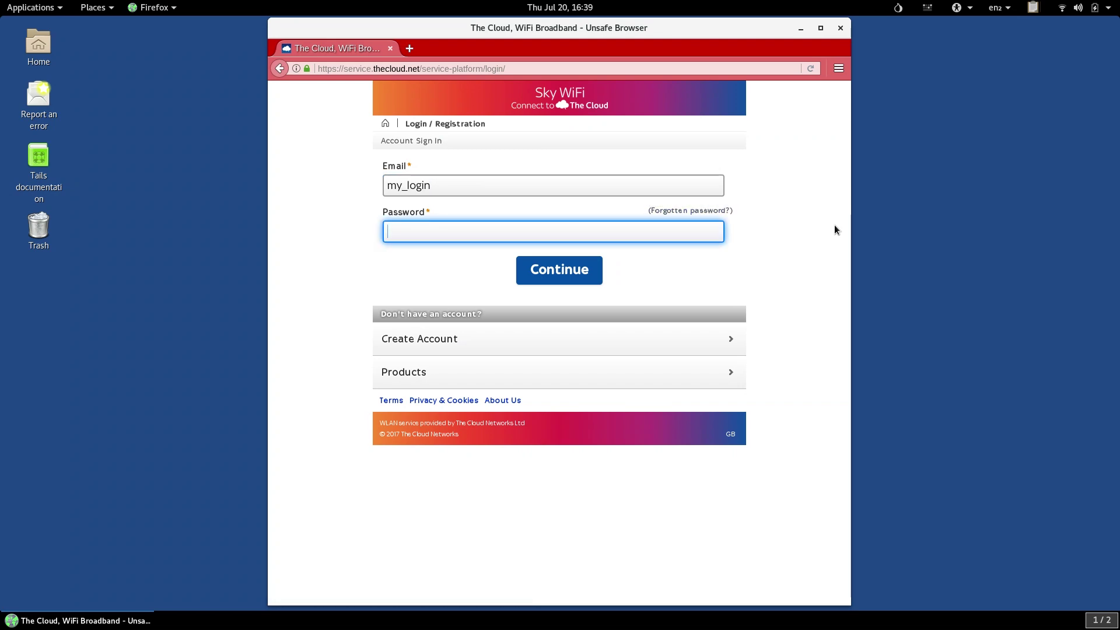
{"action": "type", "text": "password123456789abcdefghijk"}
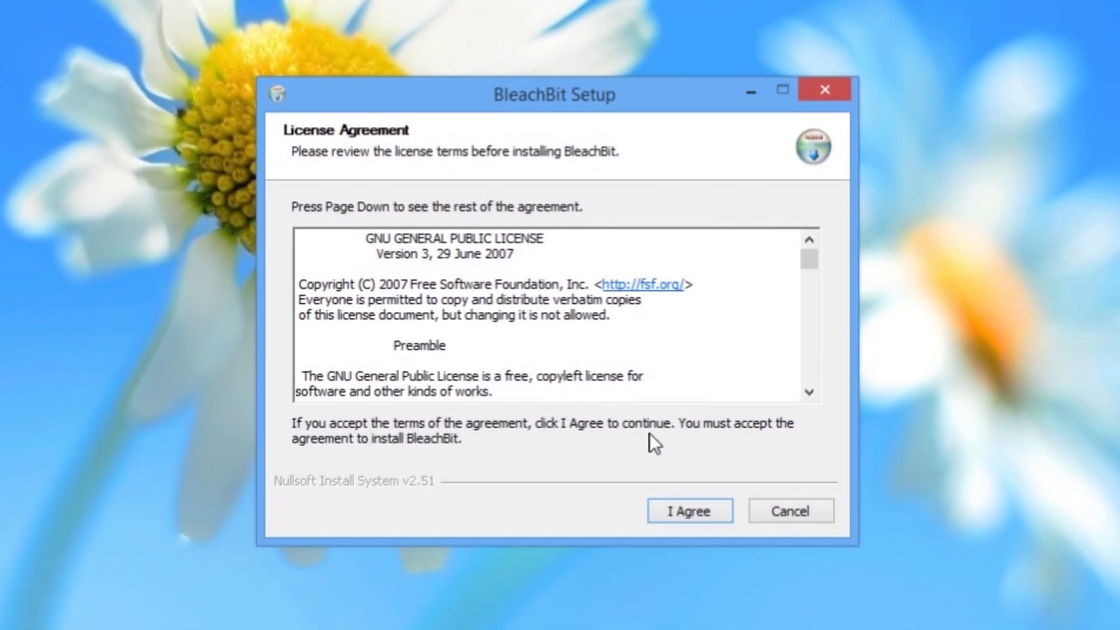
Accept the GPL licence, keep default components, and install BleachBit to C:\Program Files (x86)\BleachBit
{"action": "left_click", "coordinate": [701, 511]}
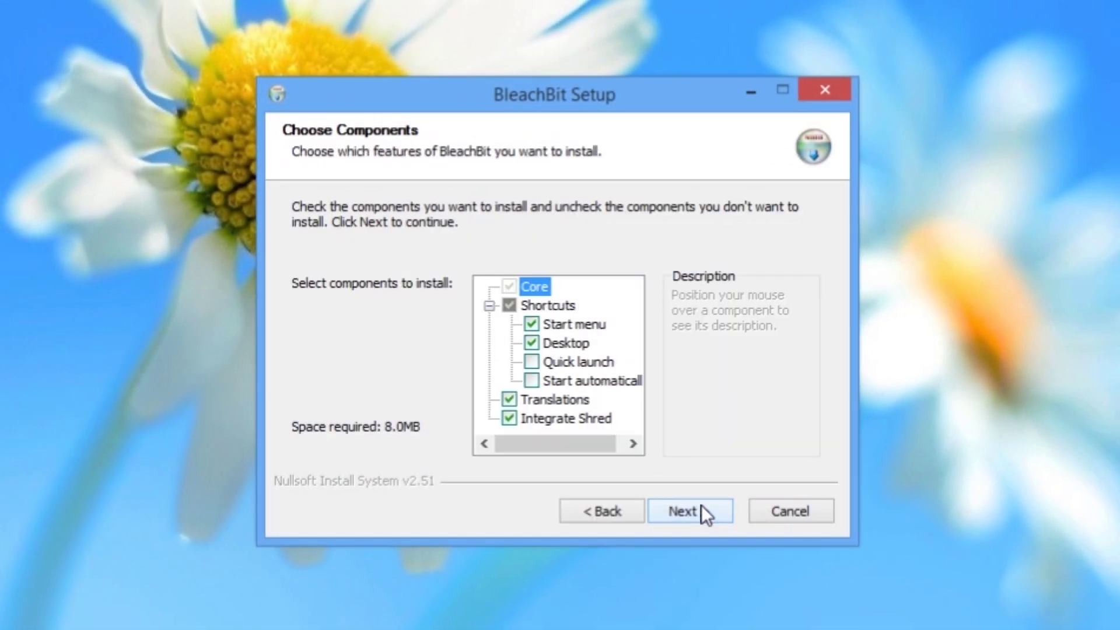
{"action": "left_click", "coordinate": [702, 507]}
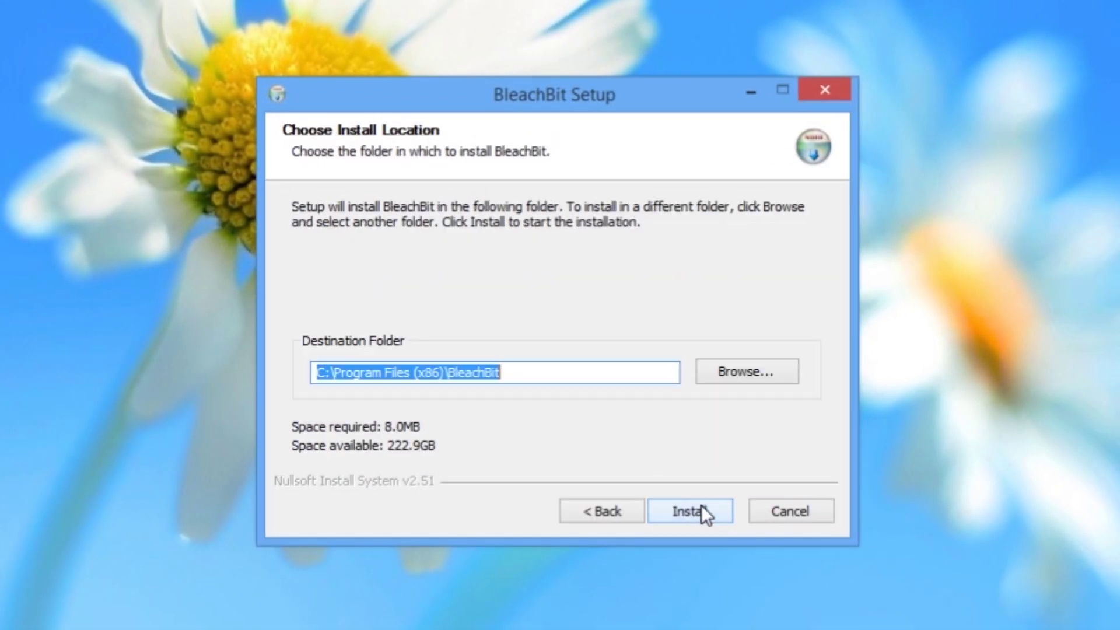
{"action": "left_click", "coordinate": [701, 506]}
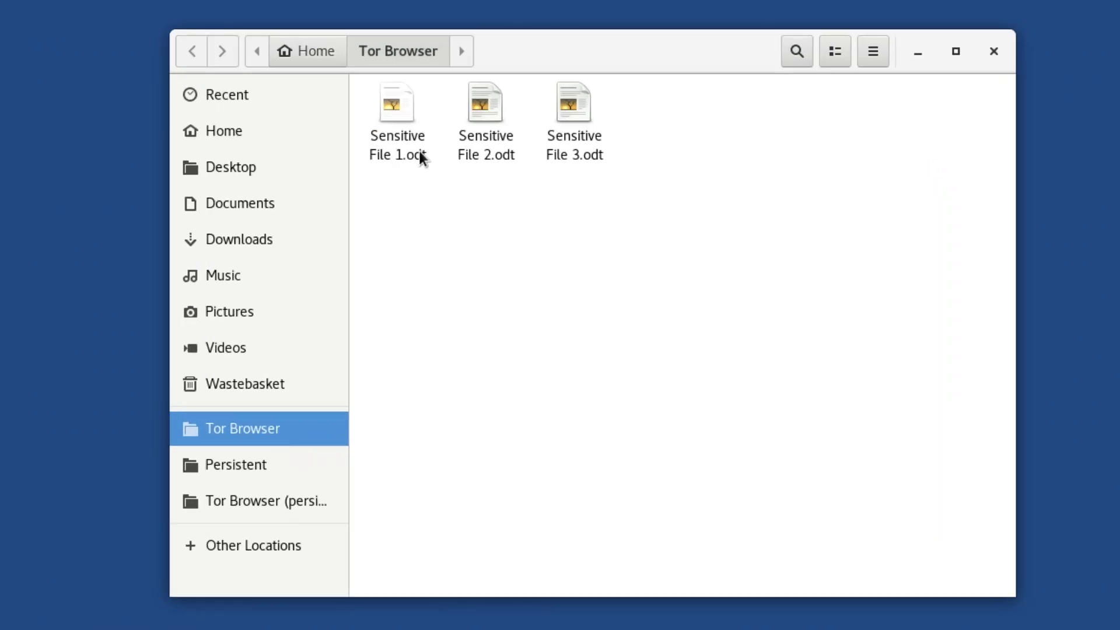
Securely wipe Sensitive File 1.odt, keeping the Number of passes at 2
{"action": "right_click", "coordinate": [398, 121]}
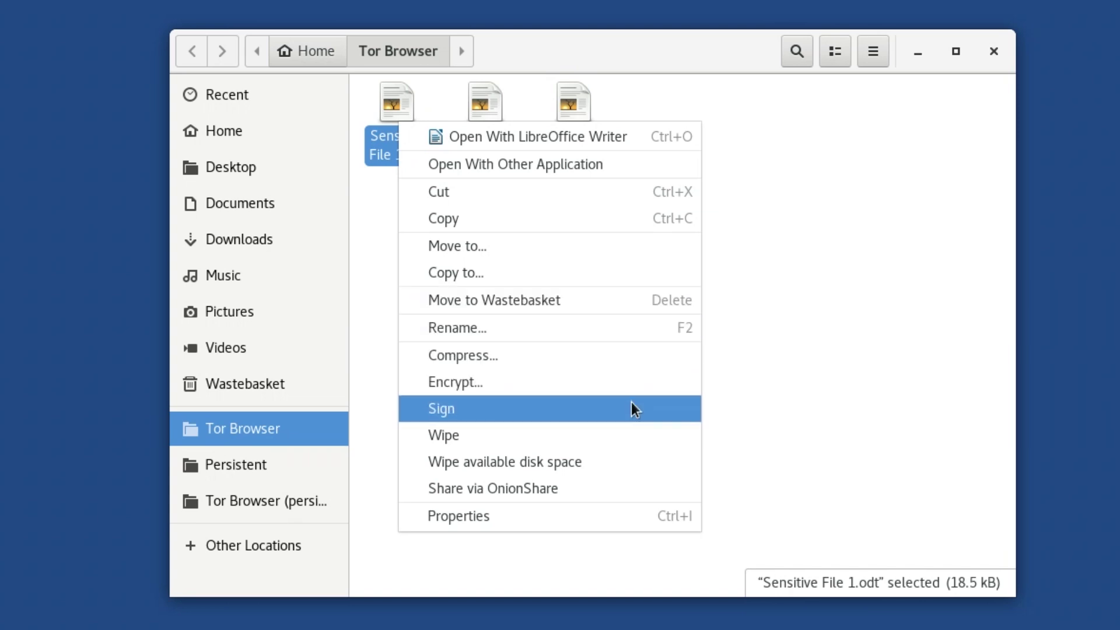
{"action": "left_click", "coordinate": [634, 432]}
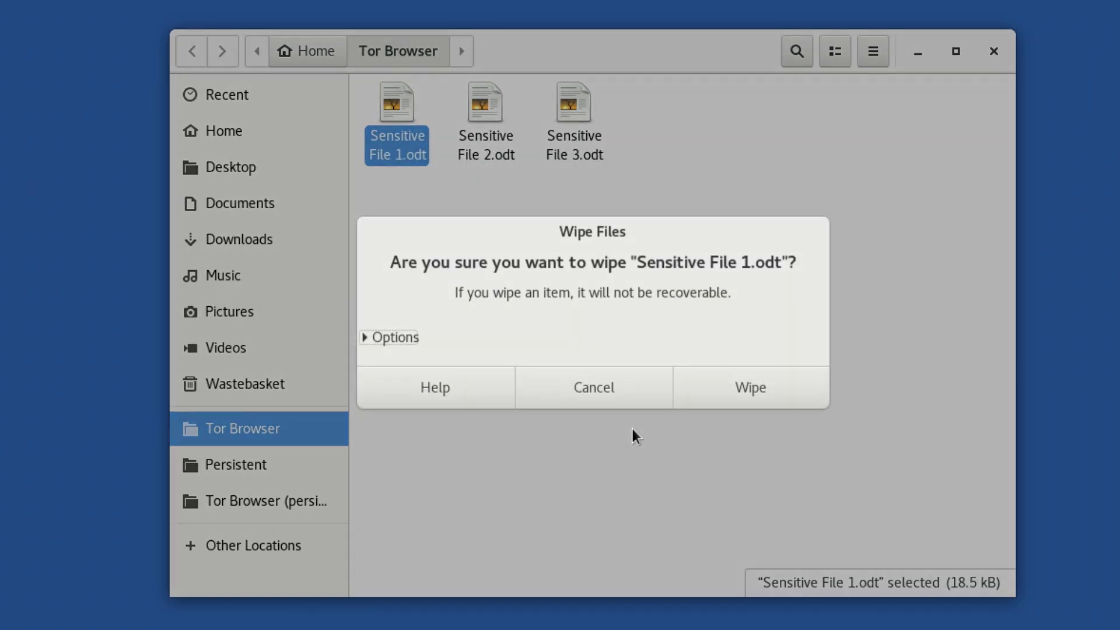
{"action": "left_click", "coordinate": [418, 337]}
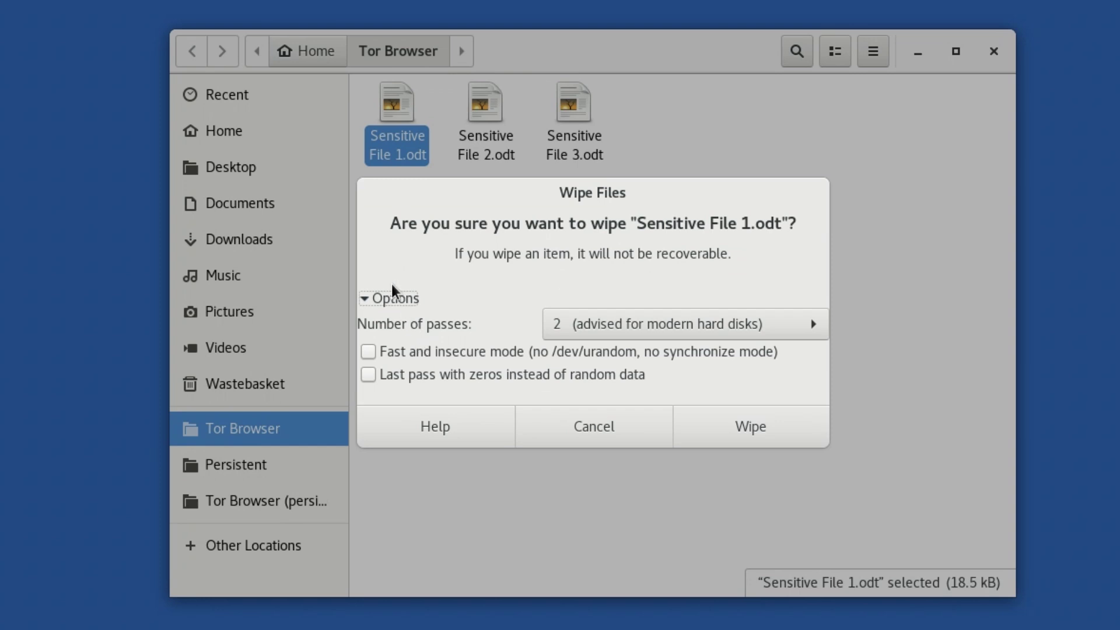
{"action": "left_click", "coordinate": [633, 324]}
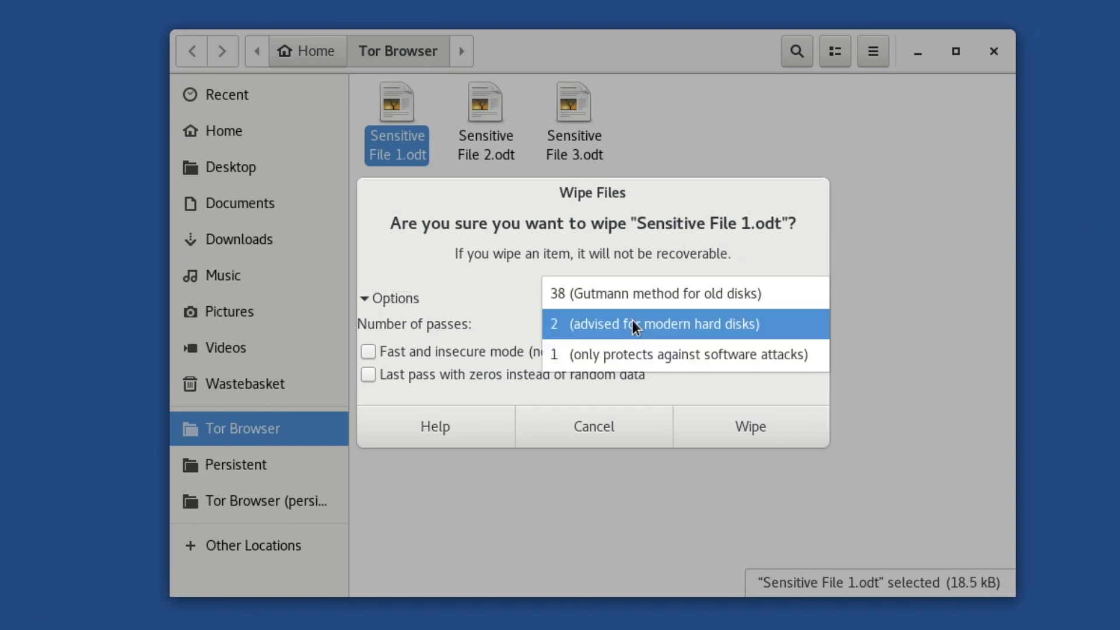
{"action": "left_click", "coordinate": [633, 324]}
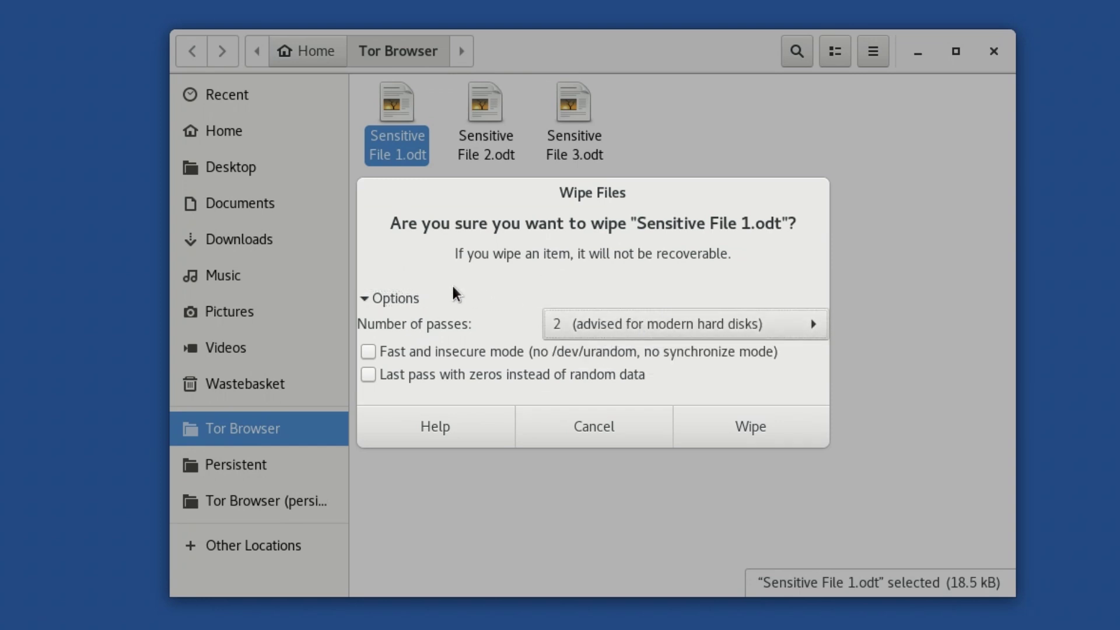
{"action": "left_click", "coordinate": [379, 299]}
{"action": "left_click", "coordinate": [764, 390]}
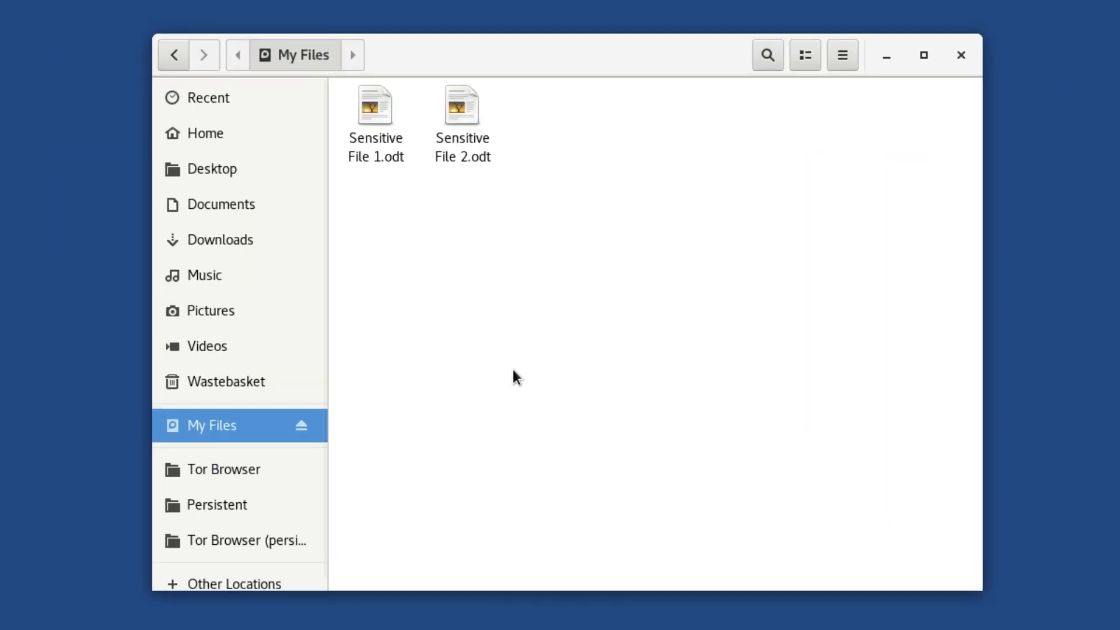
Wipe the available free disk space of the My Files folder's drive
{"action": "right_click", "coordinate": [514, 376]}
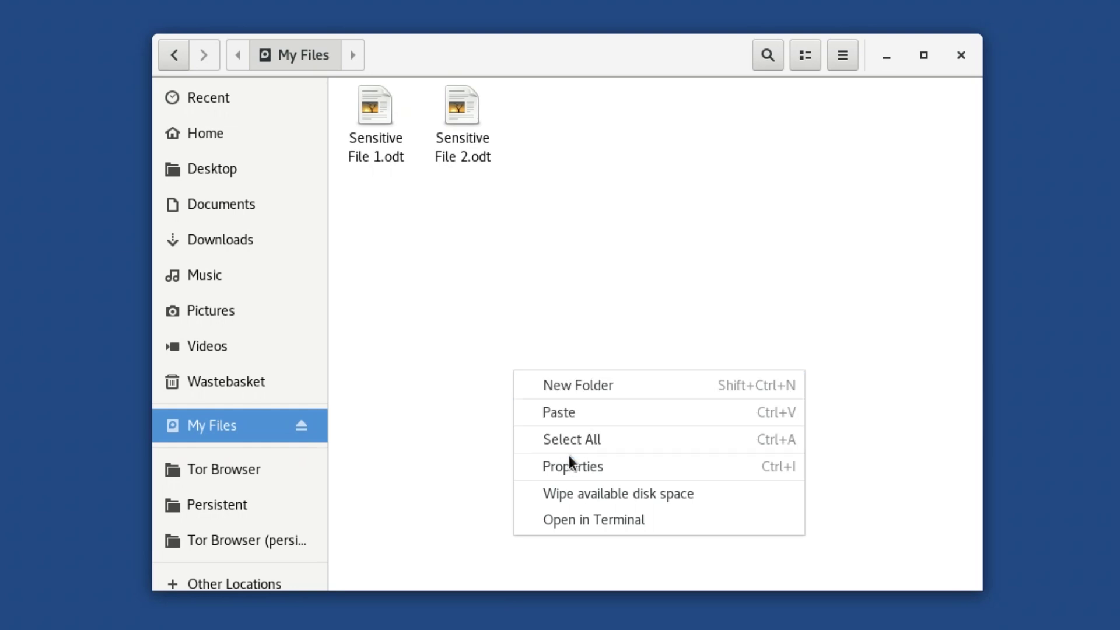
{"action": "left_click", "coordinate": [585, 492]}
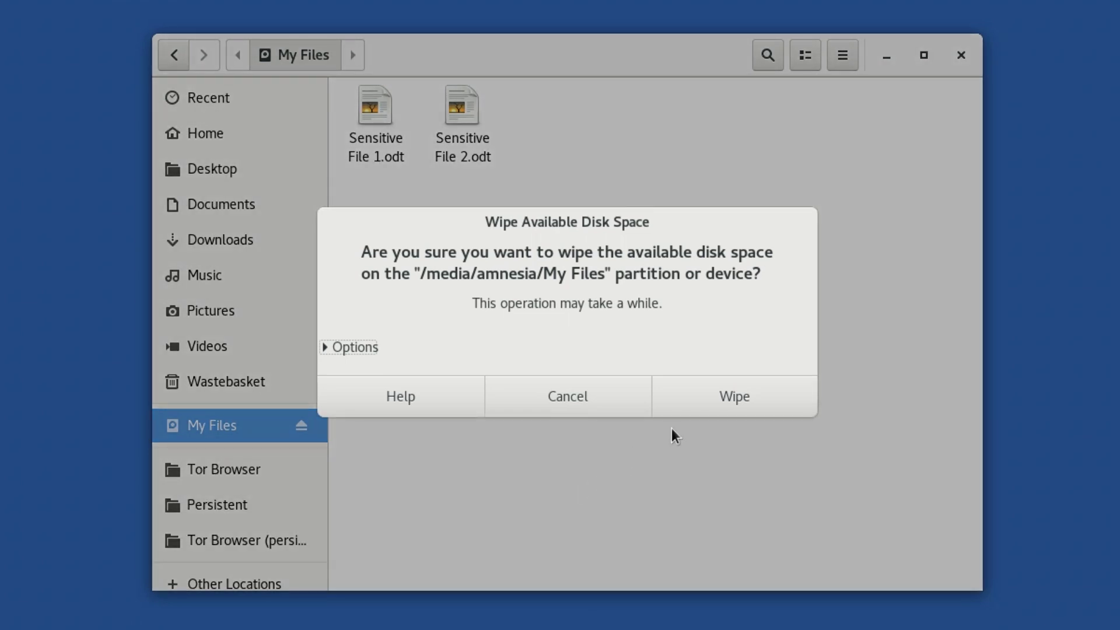
{"action": "left_click", "coordinate": [738, 403]}
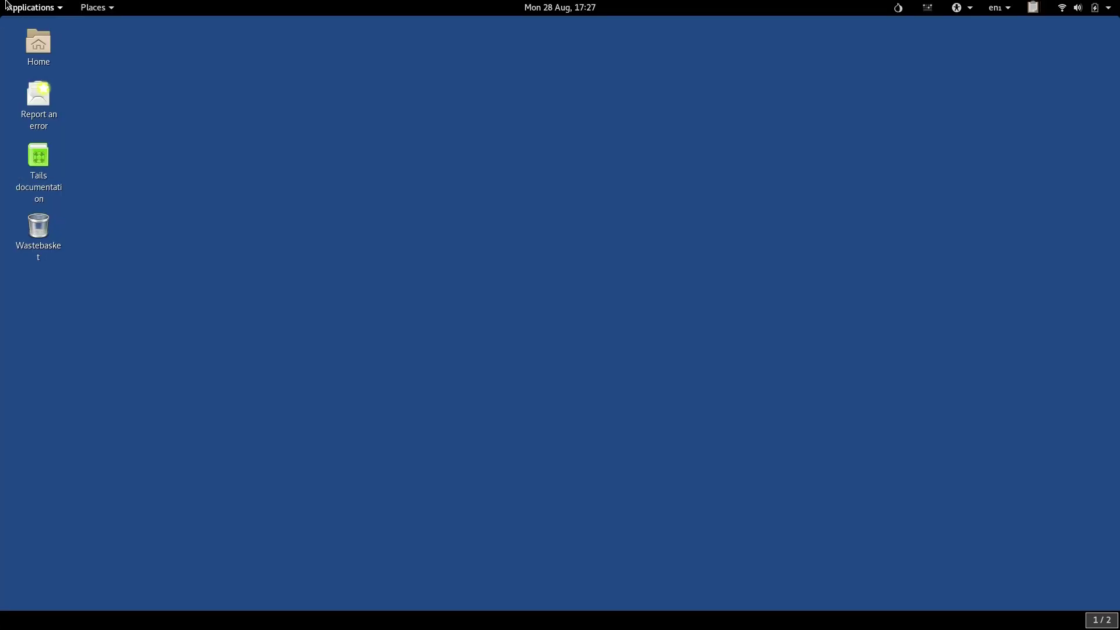
Launch Disks from Utilities and select the 16 GB Kingston thumb drive at /dev/sdc
{"action": "left_click", "coordinate": [12, 7]}
{"action": "mouse_move", "coordinate": [37, 247]}
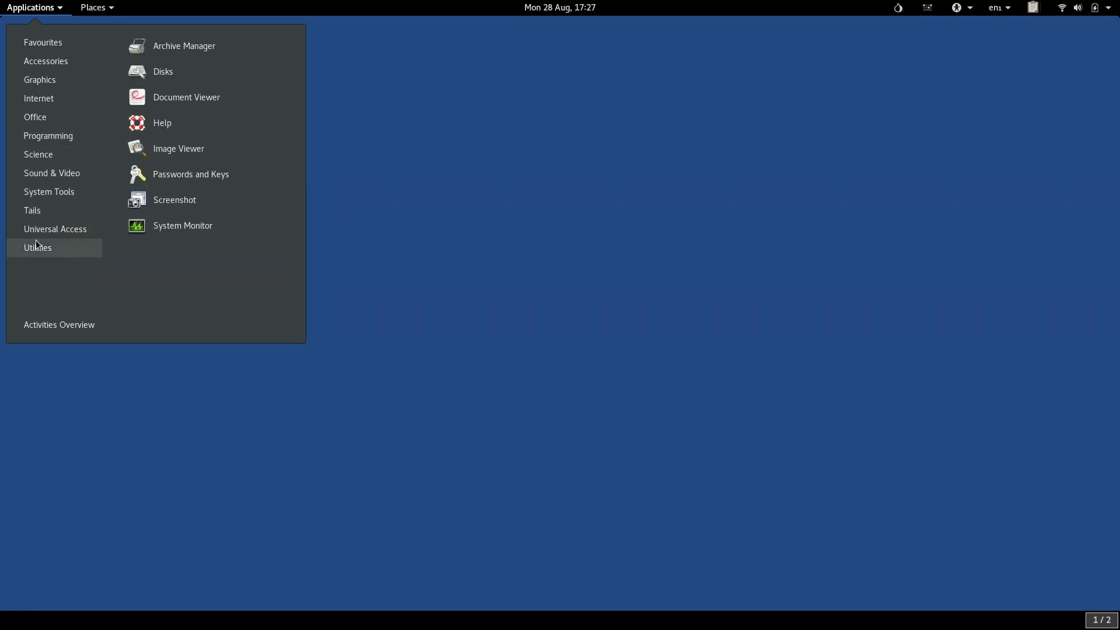
{"action": "left_click", "coordinate": [171, 71]}
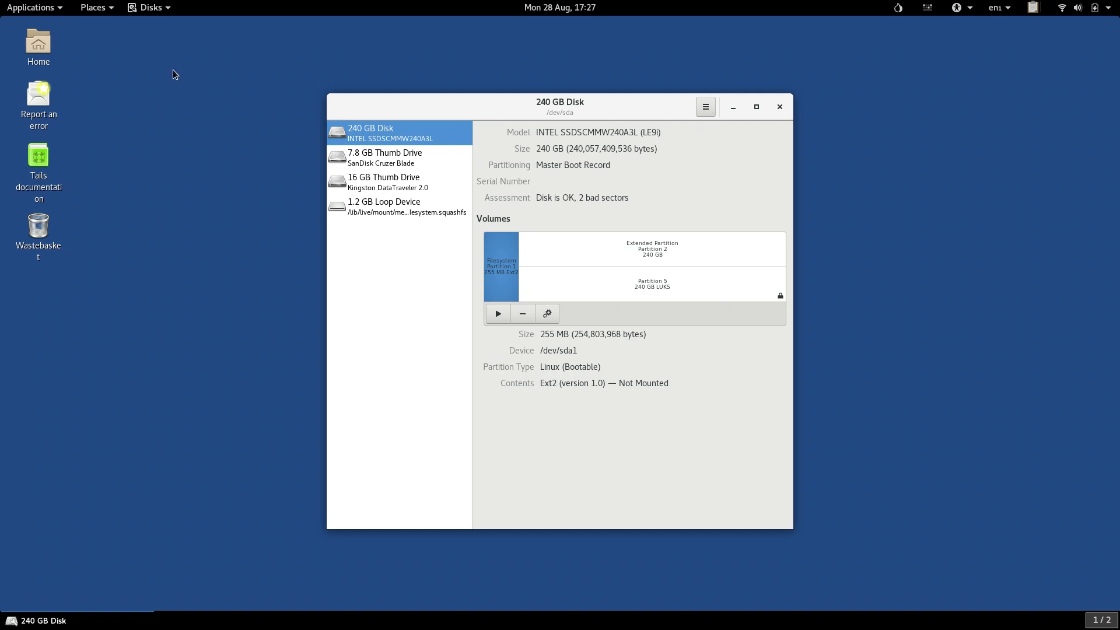
{"action": "left_click", "coordinate": [367, 168]}
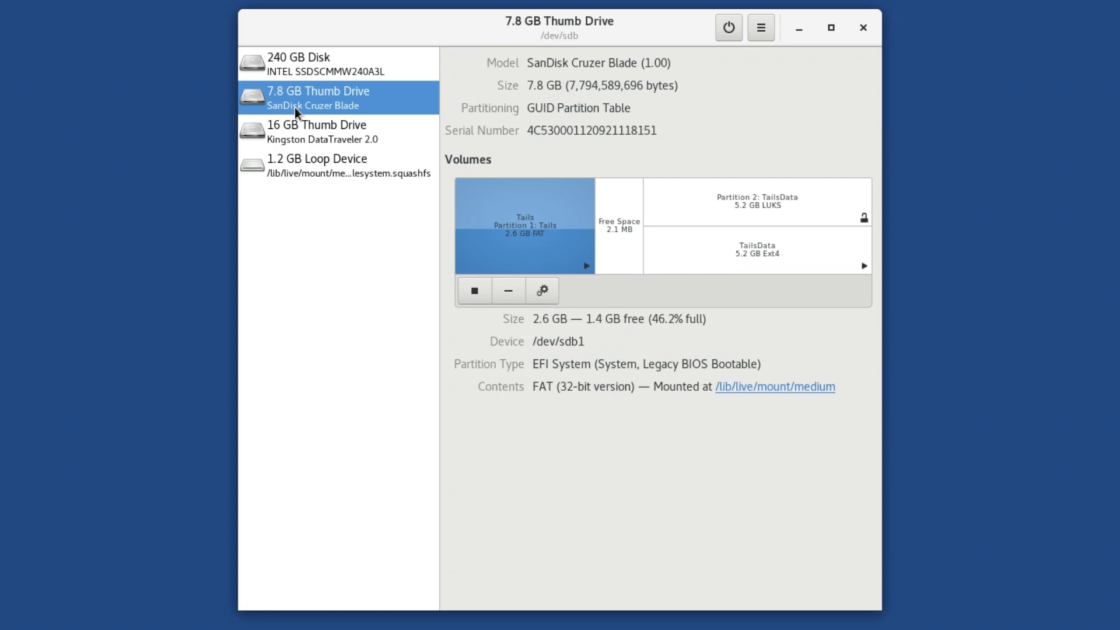
{"action": "left_click", "coordinate": [298, 125]}
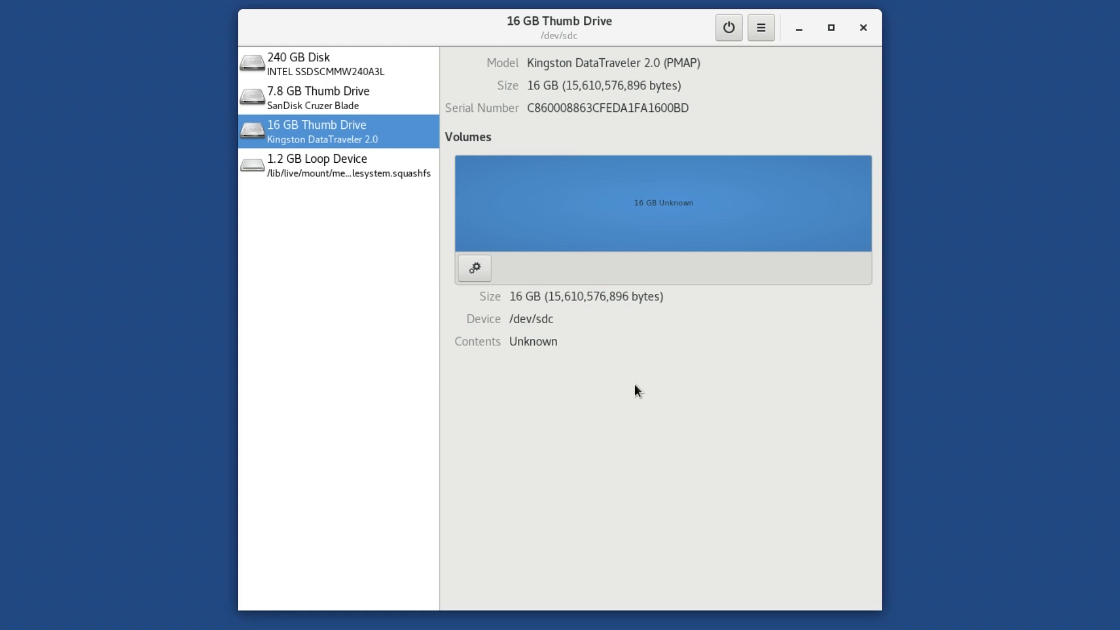
Format the 16 GB volume as 'My Files', erasing by overwriting existing data with zeroes
{"action": "left_click", "coordinate": [477, 275]}
{"action": "left_click", "coordinate": [503, 289]}
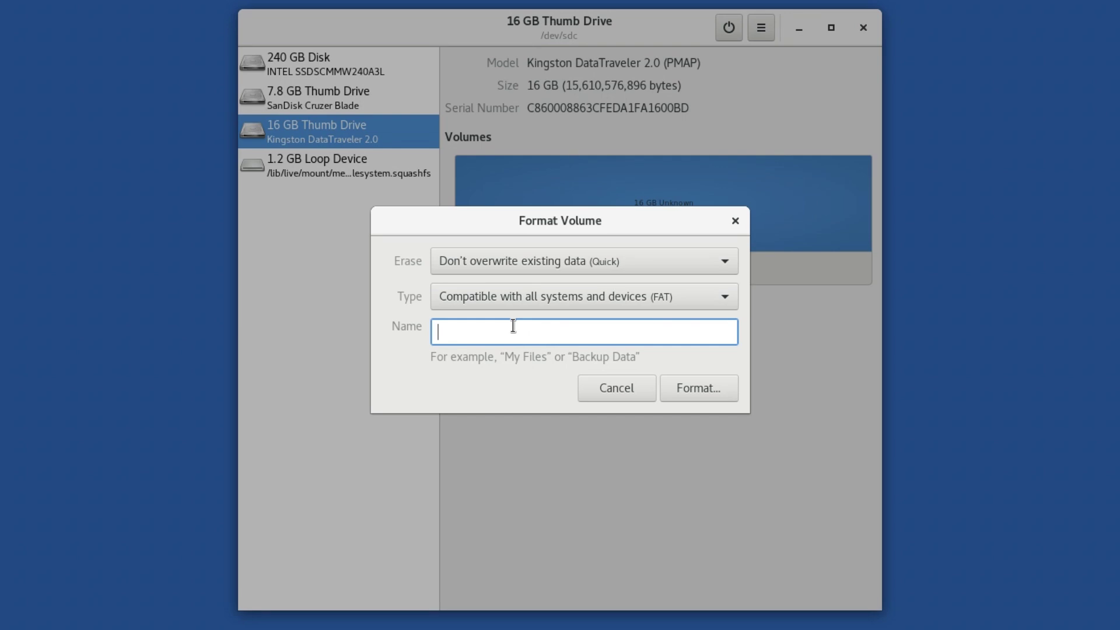
{"action": "type", "text": "My Files"}
{"action": "left_click", "coordinate": [716, 257]}
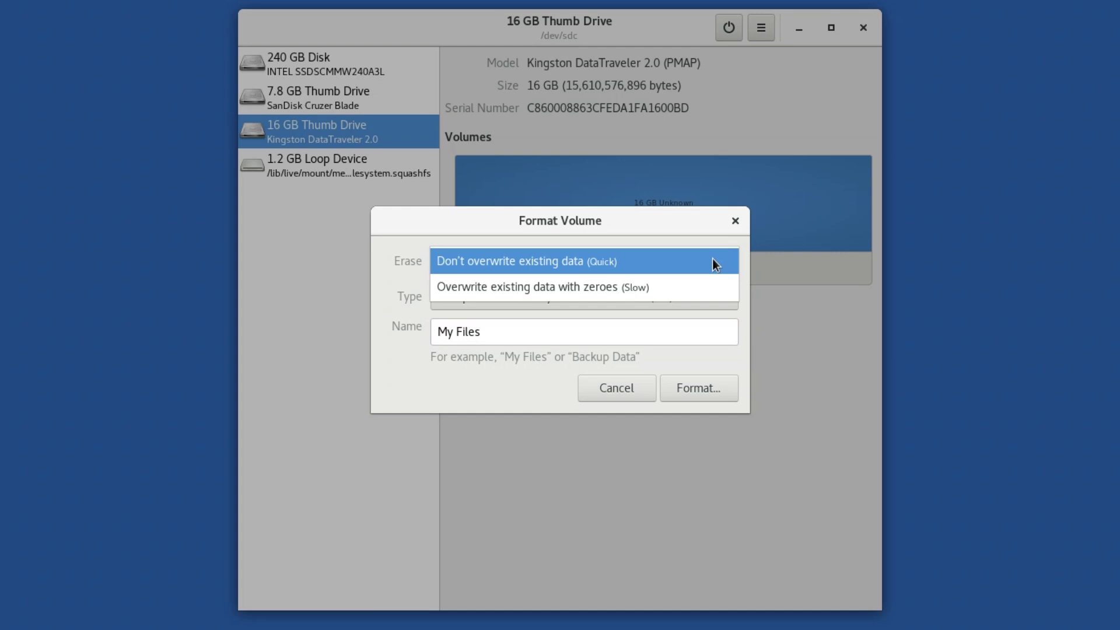
{"action": "left_click", "coordinate": [708, 289]}
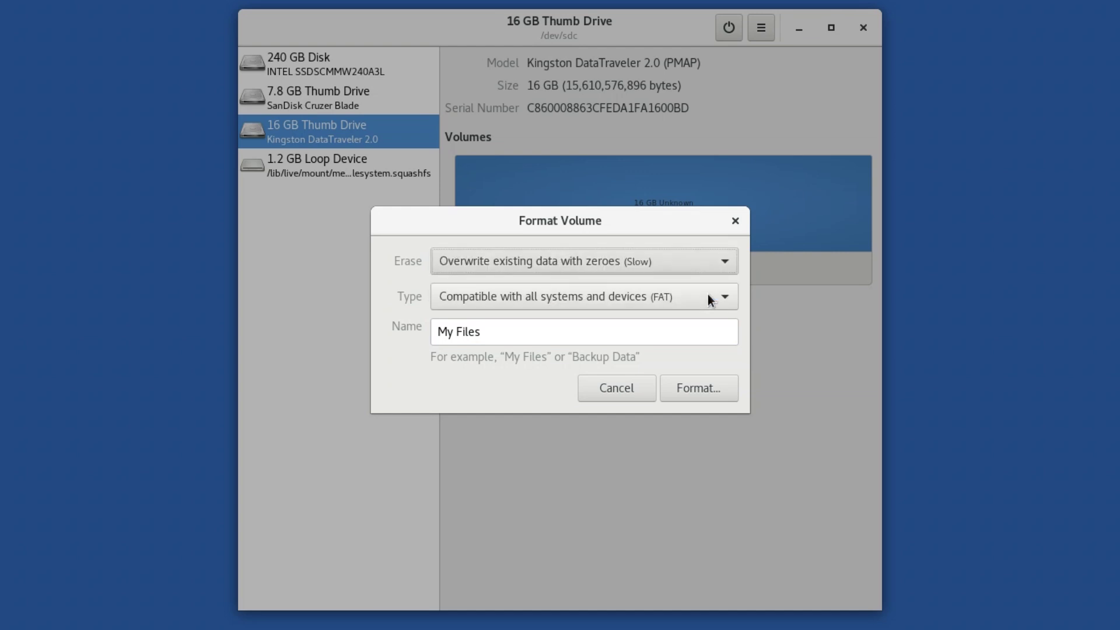
{"action": "left_click", "coordinate": [685, 380]}
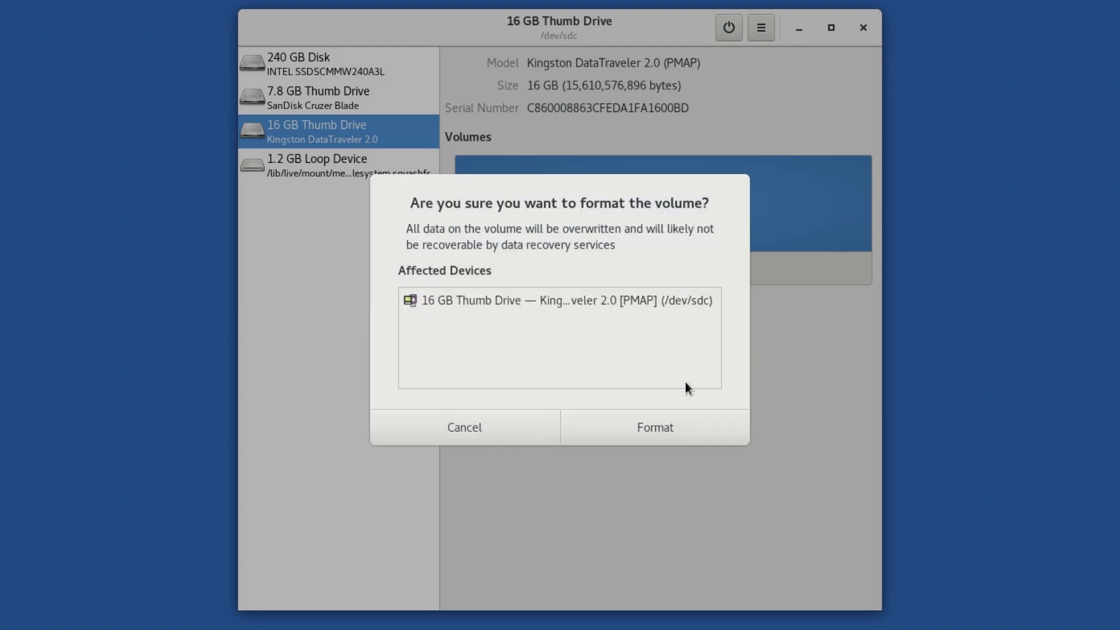
{"action": "left_click", "coordinate": [688, 434]}
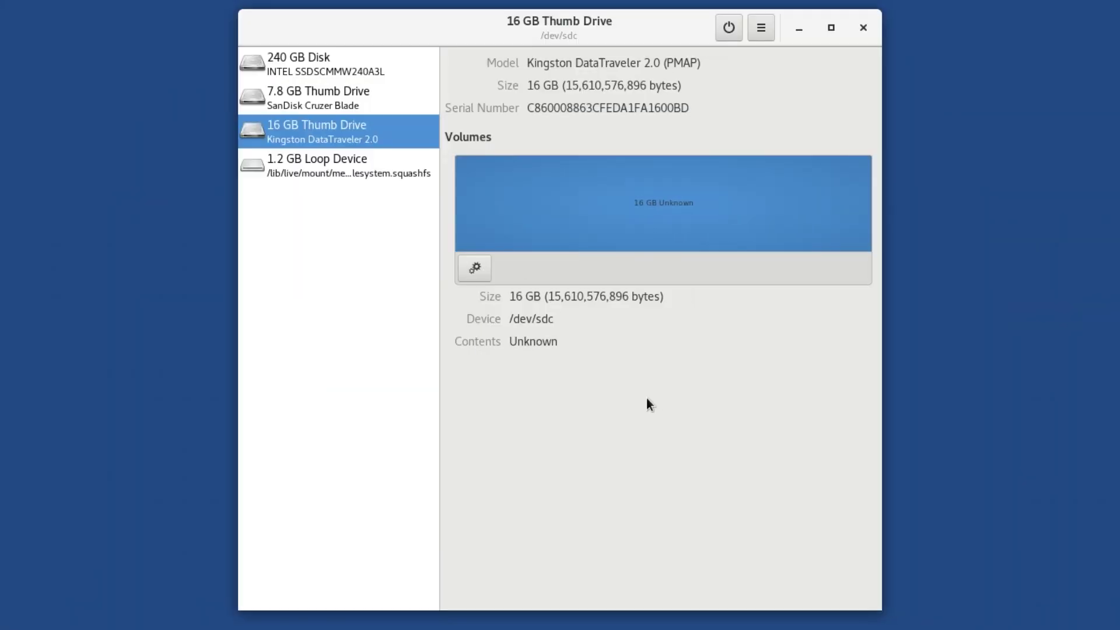
Reformat the 16 GB volume as Encrypted LUKS + Ext4 'My Files', entering and confirming a passphrase
{"action": "left_click", "coordinate": [475, 268]}
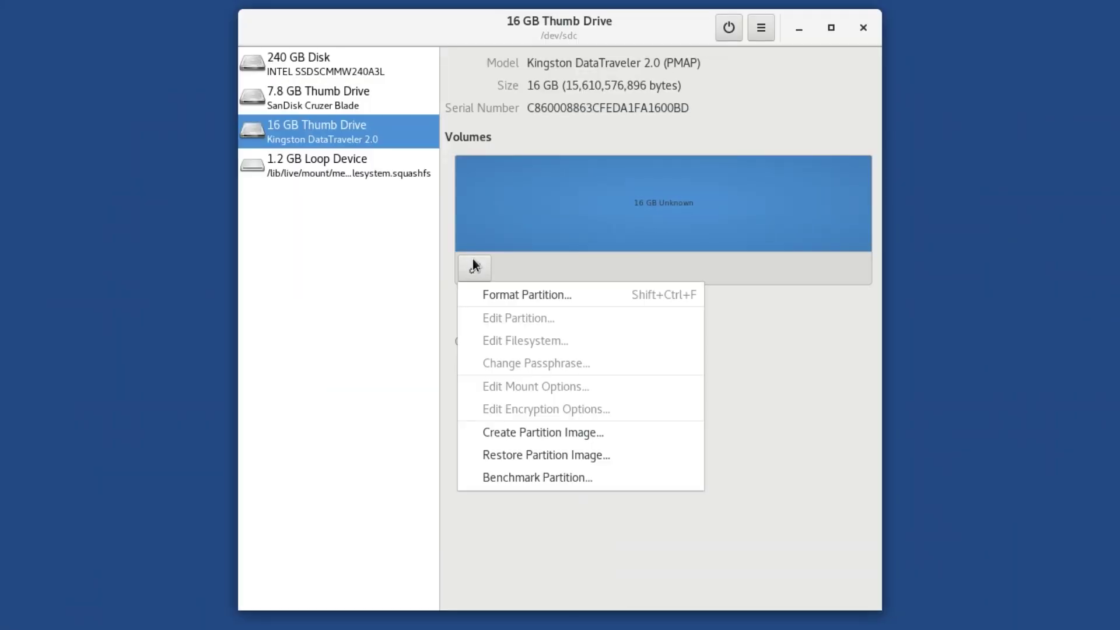
{"action": "left_click", "coordinate": [623, 285]}
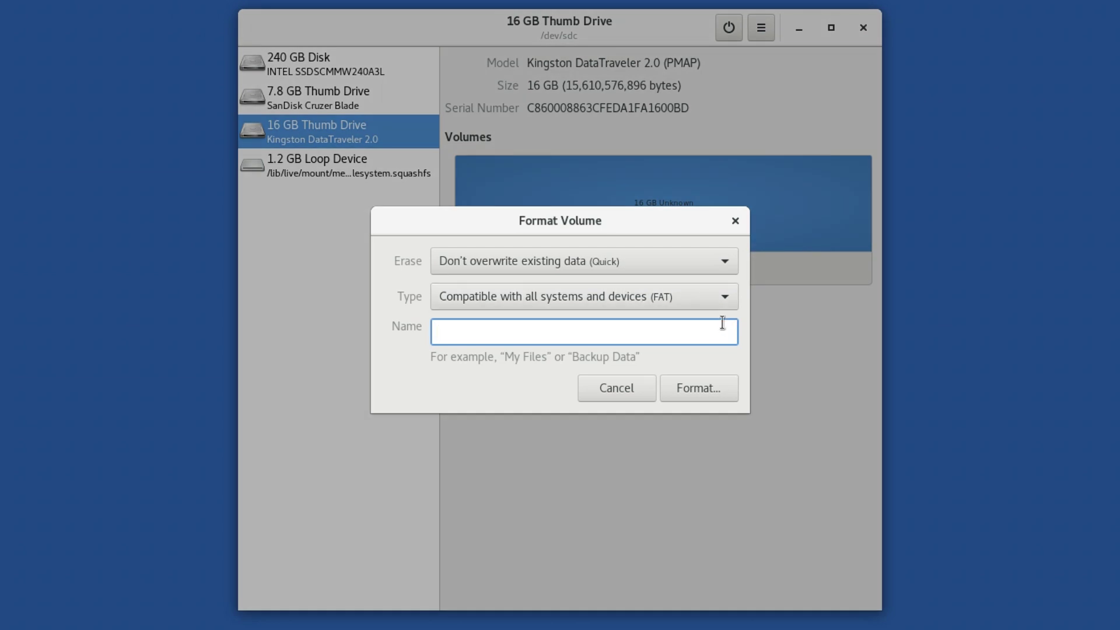
{"action": "type", "text": "My Files"}
{"action": "left_click", "coordinate": [726, 305]}
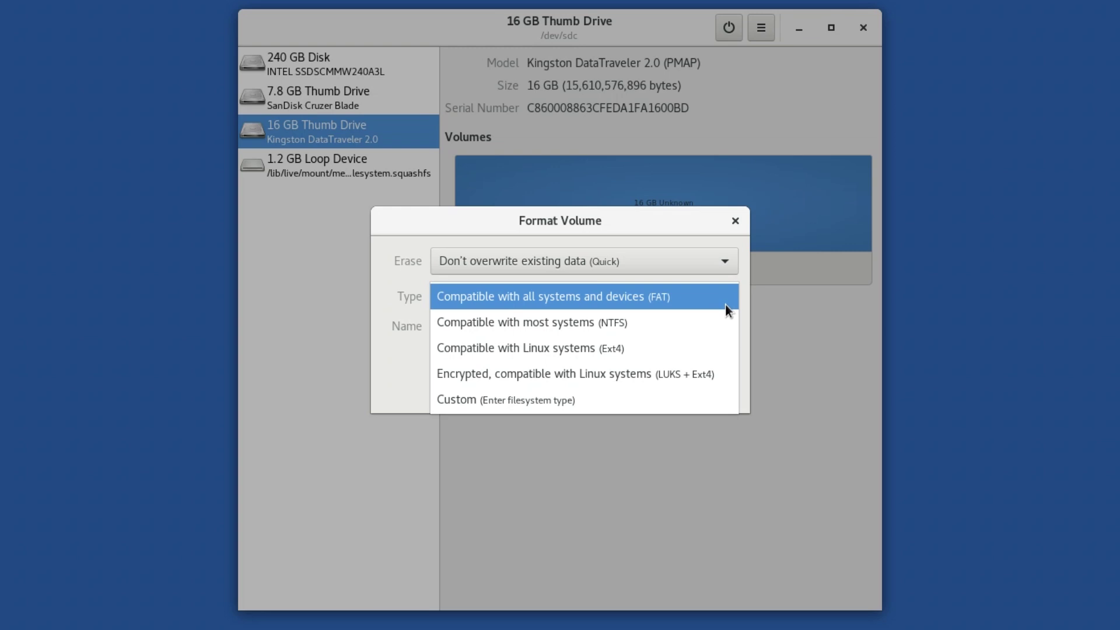
{"action": "left_click", "coordinate": [722, 371]}
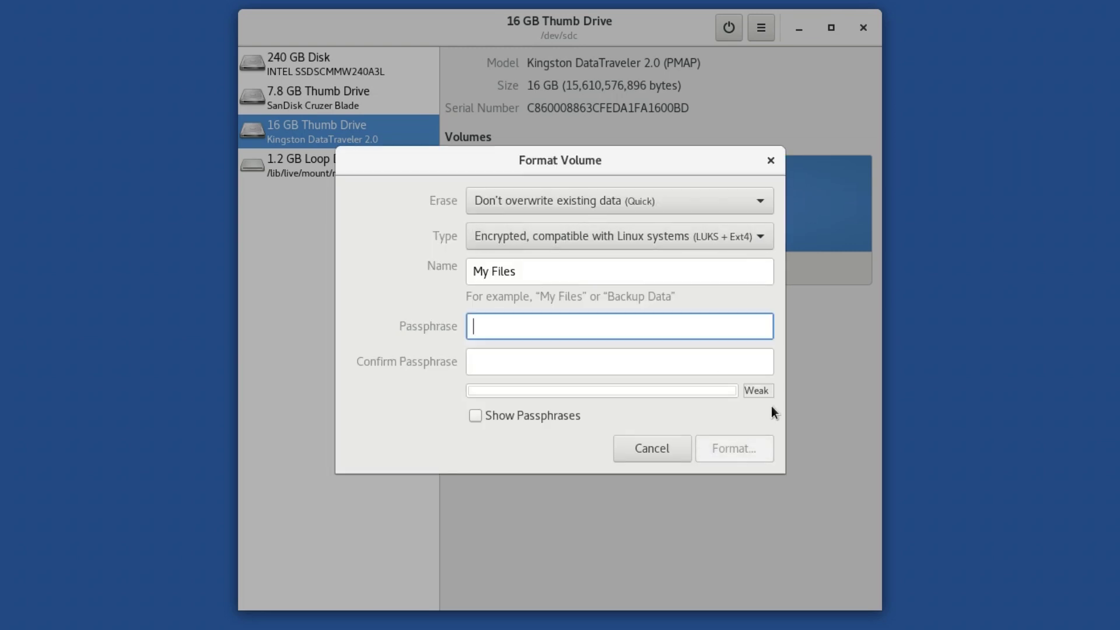
{"action": "type", "text": "passwordpassword123"}
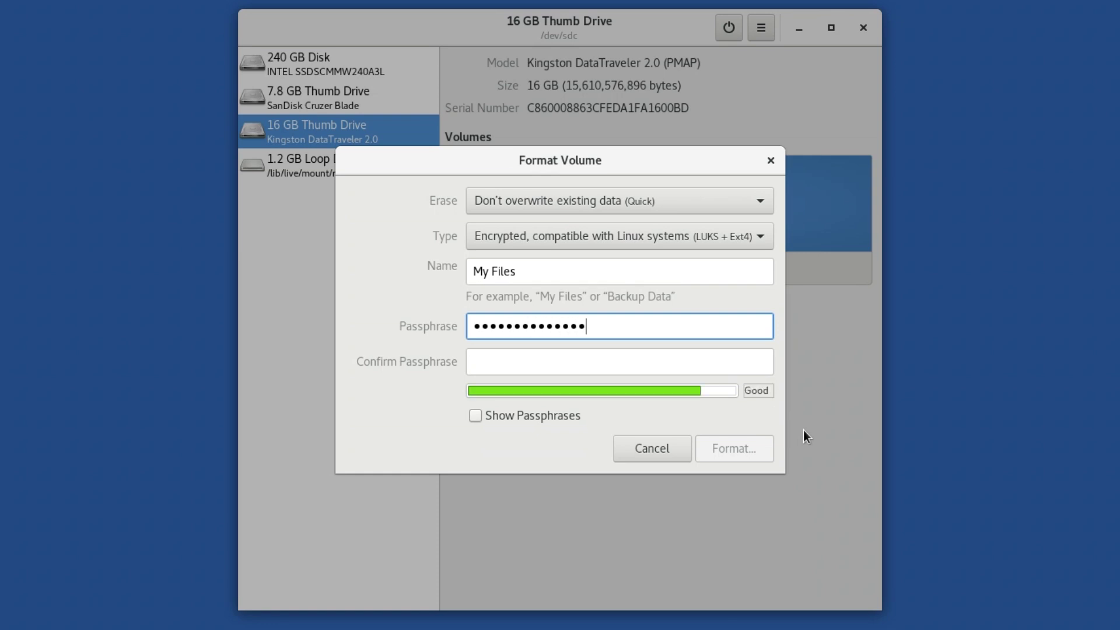
{"action": "type", "text": "45678"}
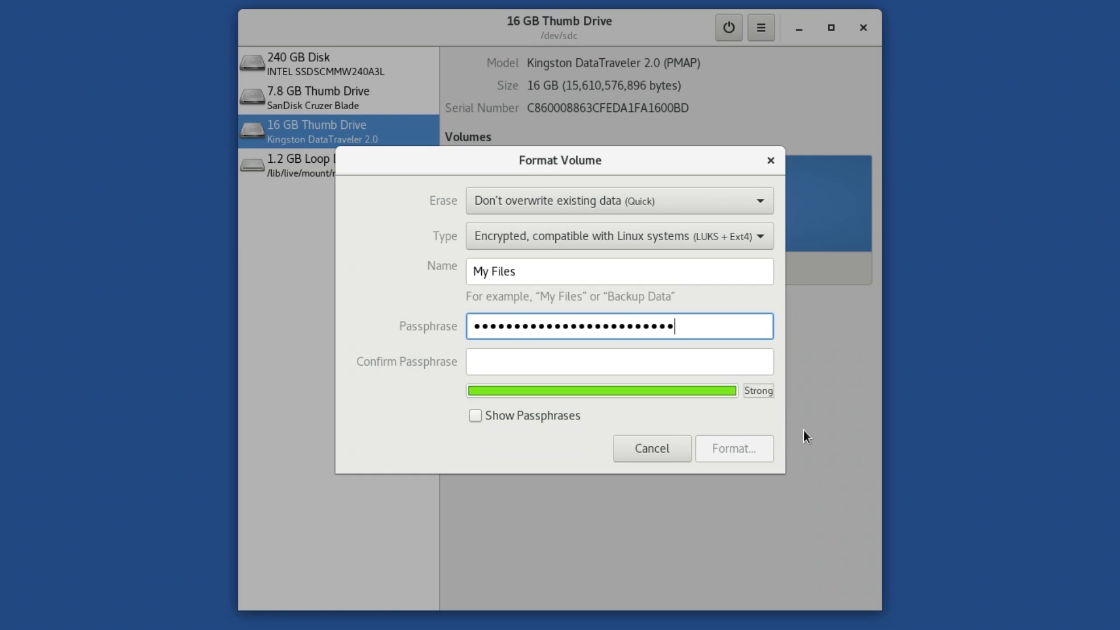
{"action": "key", "text": "Tab"}
{"action": "type", "text": "passwordpassword12"}
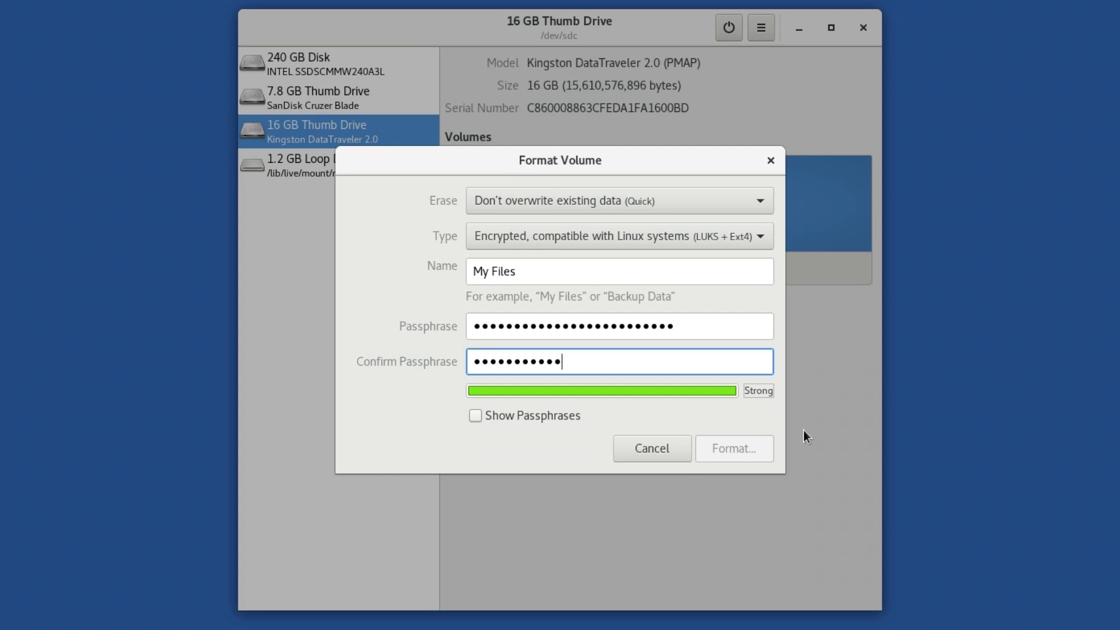
{"action": "type", "text": "345678"}
{"action": "left_click", "coordinate": [744, 444]}
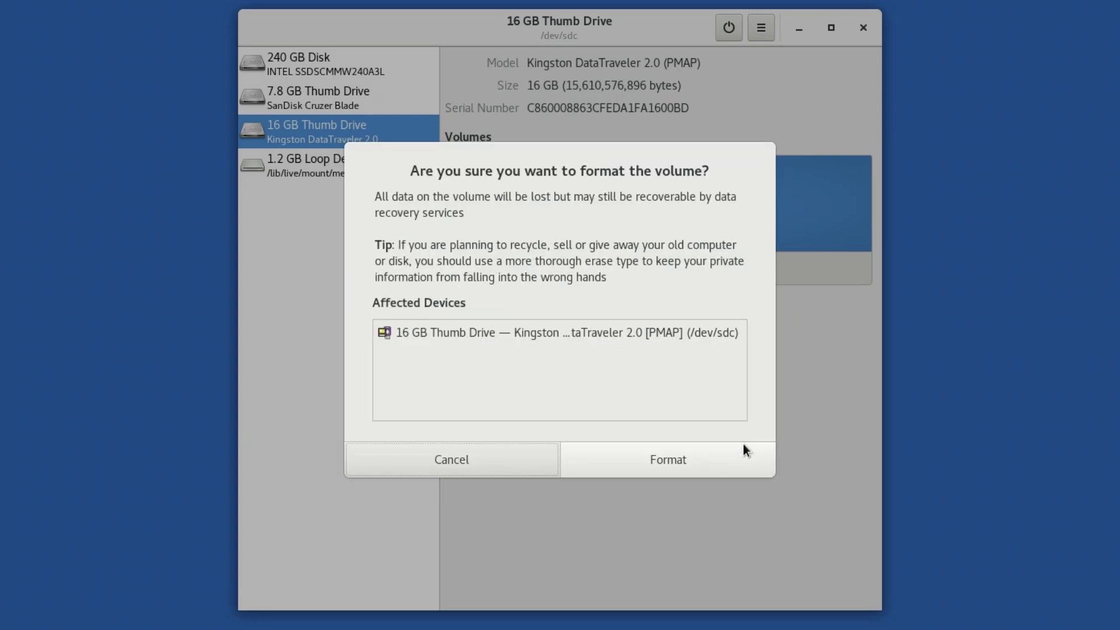
{"action": "left_click", "coordinate": [743, 451]}
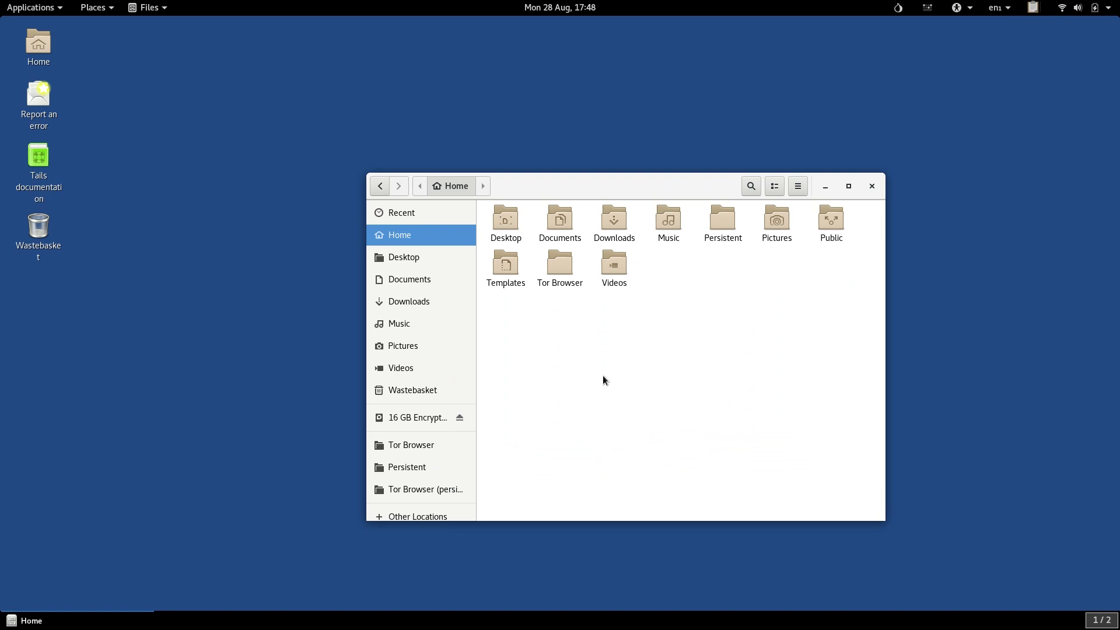
Unlock the 16 GB encrypted drive with its passphrase, then eject the My Files volume
{"action": "left_click", "coordinate": [413, 419]}
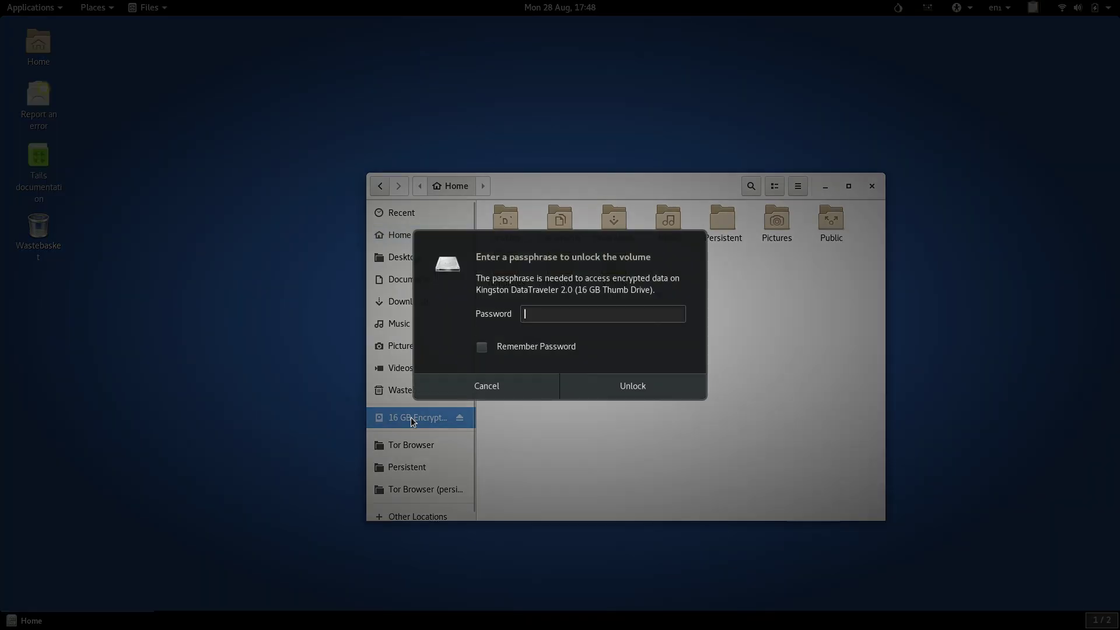
{"action": "type", "text": "••••••••••••••••••••••••••••••"}
{"action": "key", "text": "Return"}
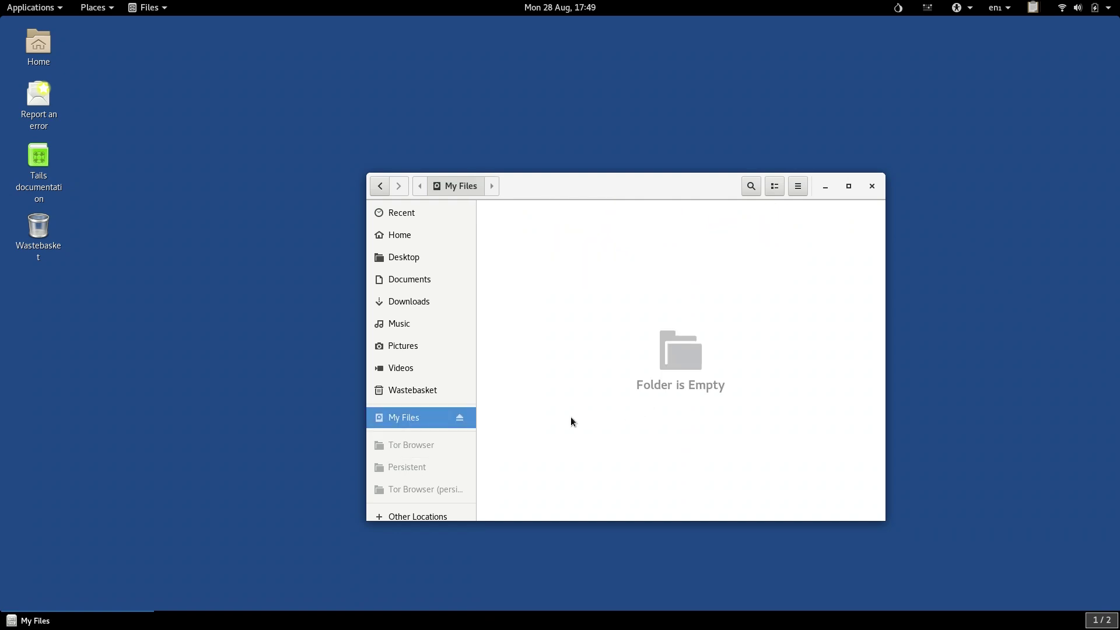
{"action": "left_click", "coordinate": [456, 421]}
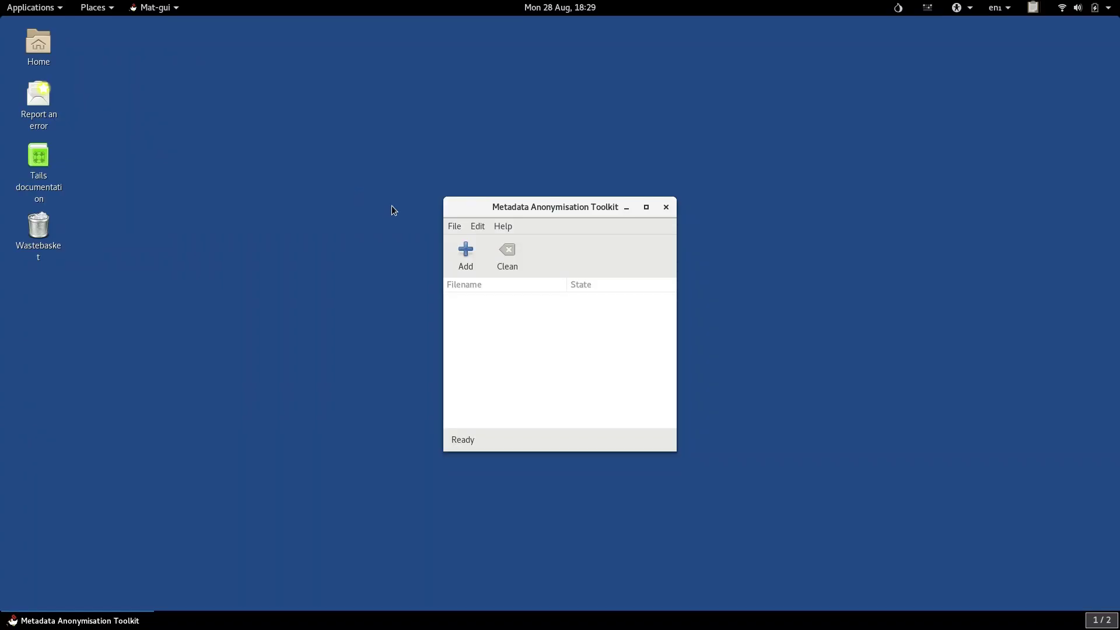
Add all nine Sensitive files from the Tor Browser folder to the toolkit
{"action": "left_click", "coordinate": [461, 245]}
{"action": "left_click", "coordinate": [286, 252]}
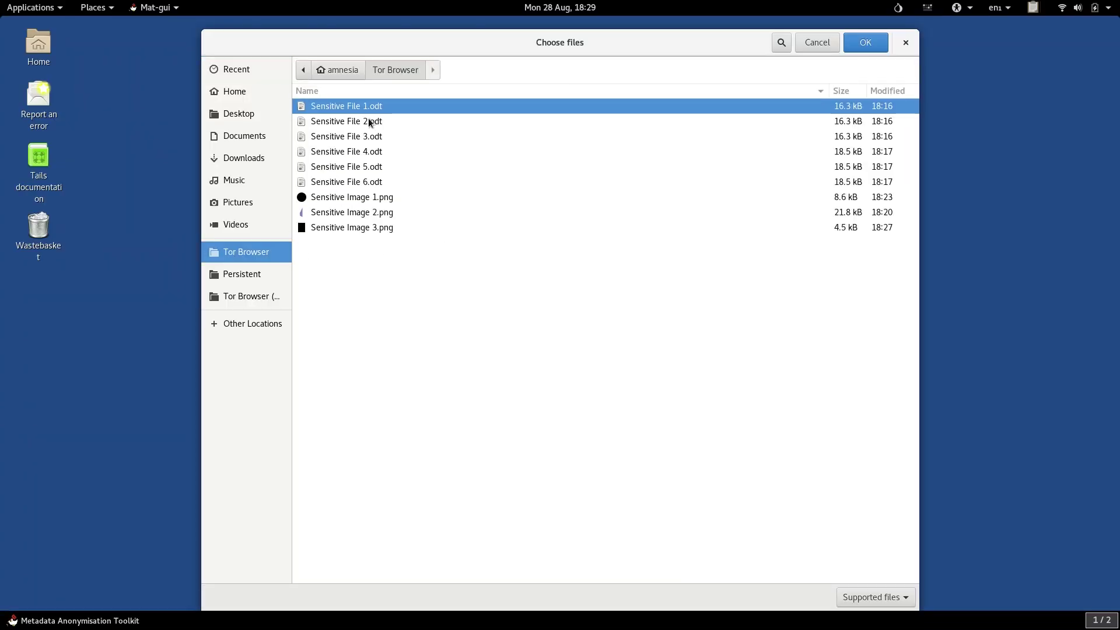
{"action": "key", "text": "shift+Down"}
{"action": "key", "text": "shift+Down"}
{"action": "key", "text": "shift+Down"}
{"action": "key", "text": "shift+Down"}
{"action": "key", "text": "shift+Down"}
{"action": "key", "text": "shift+Down"}
{"action": "key", "text": "shift+Down"}
{"action": "key", "text": "shift+Down"}
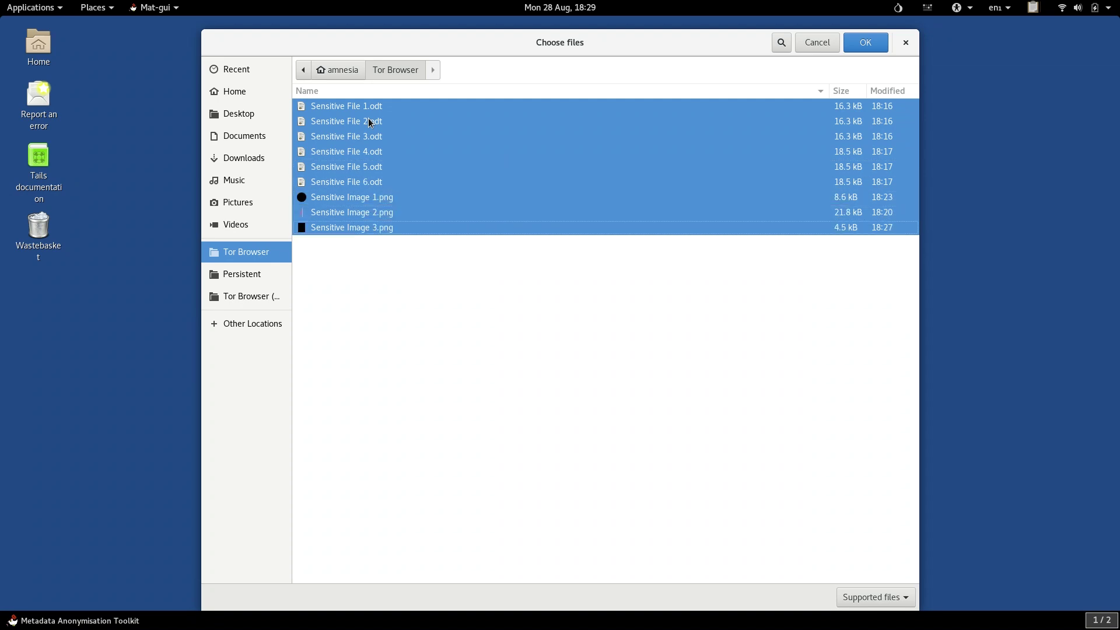
{"action": "left_click", "coordinate": [864, 47]}
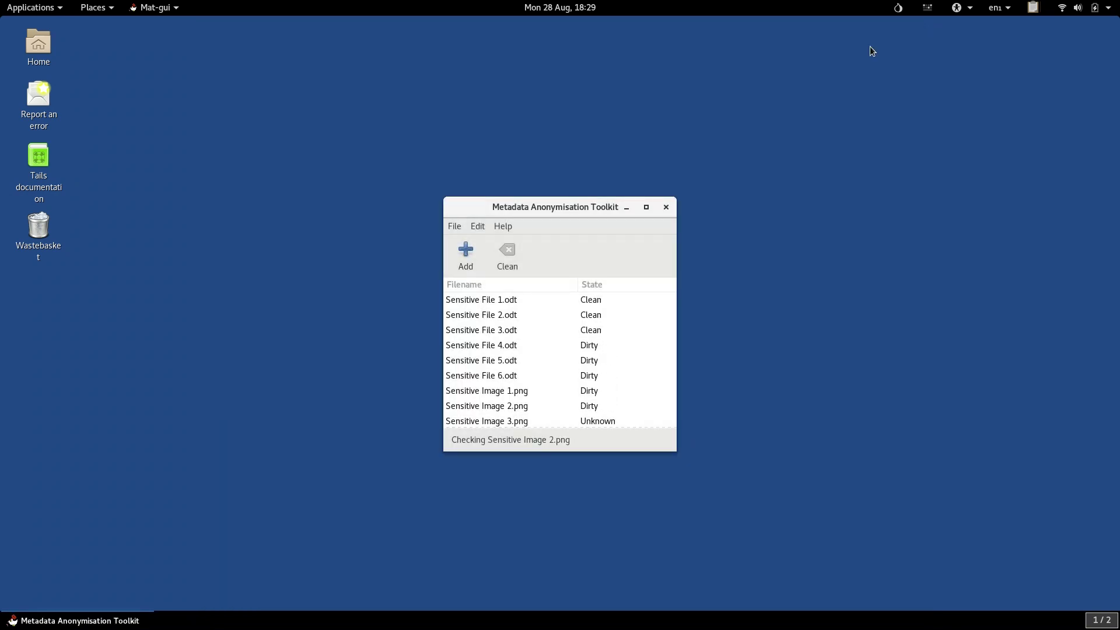
Clean the metadata of Sensitive Image 3.png and Sensitive File 4.odt
{"action": "left_click", "coordinate": [658, 407]}
{"action": "left_click", "coordinate": [649, 421]}
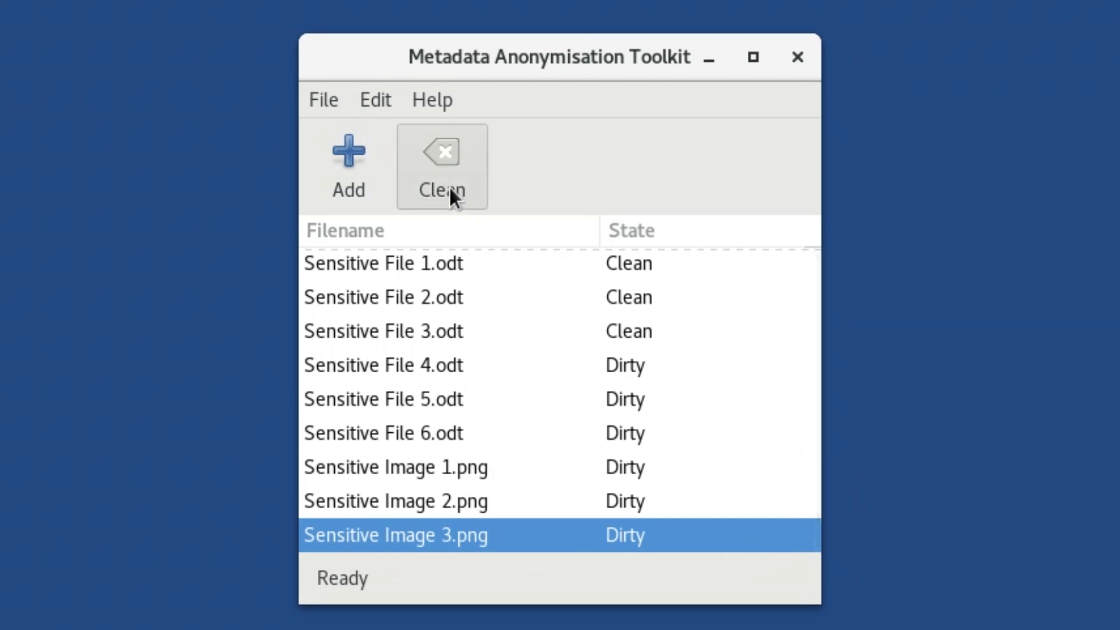
{"action": "left_click", "coordinate": [450, 188]}
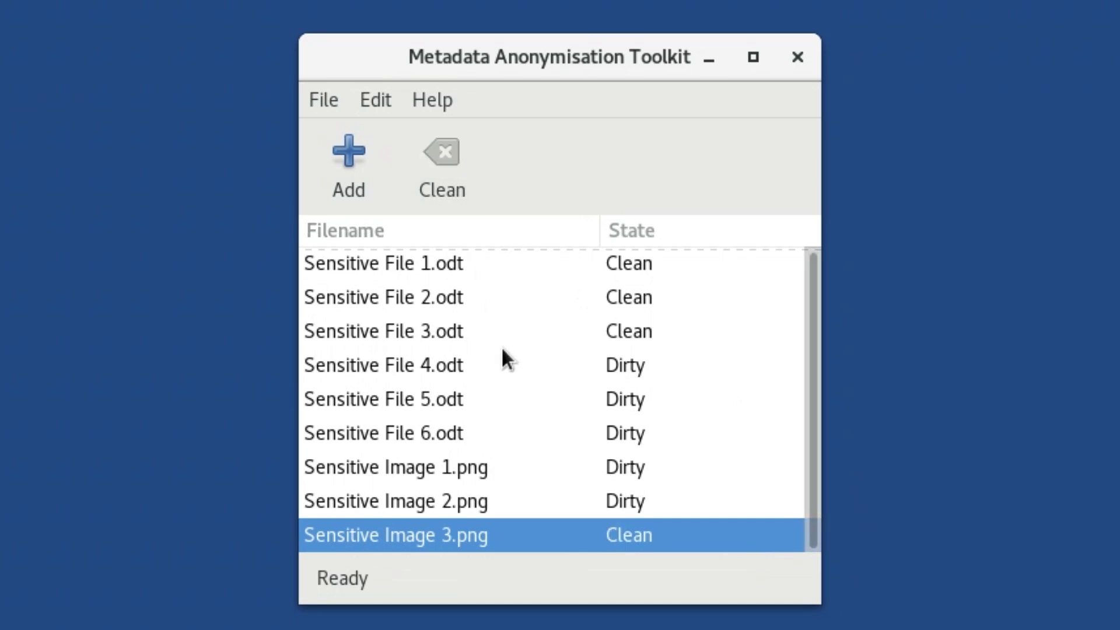
{"action": "left_click", "coordinate": [505, 347]}
{"action": "left_click", "coordinate": [504, 350]}
{"action": "left_click", "coordinate": [456, 196]}
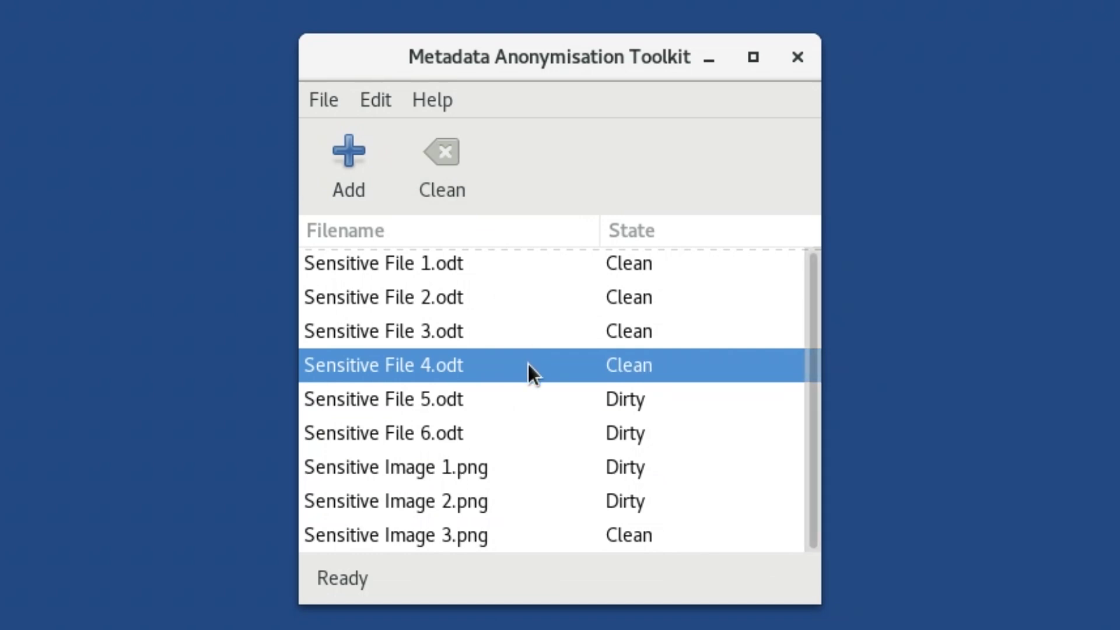
Clean Sensitive File 5.odt, File 6.odt, Image 1.png and Image 2.png
{"action": "key", "text": "Down"}
{"action": "left_click", "coordinate": [430, 146]}
{"action": "left_click", "coordinate": [525, 438]}
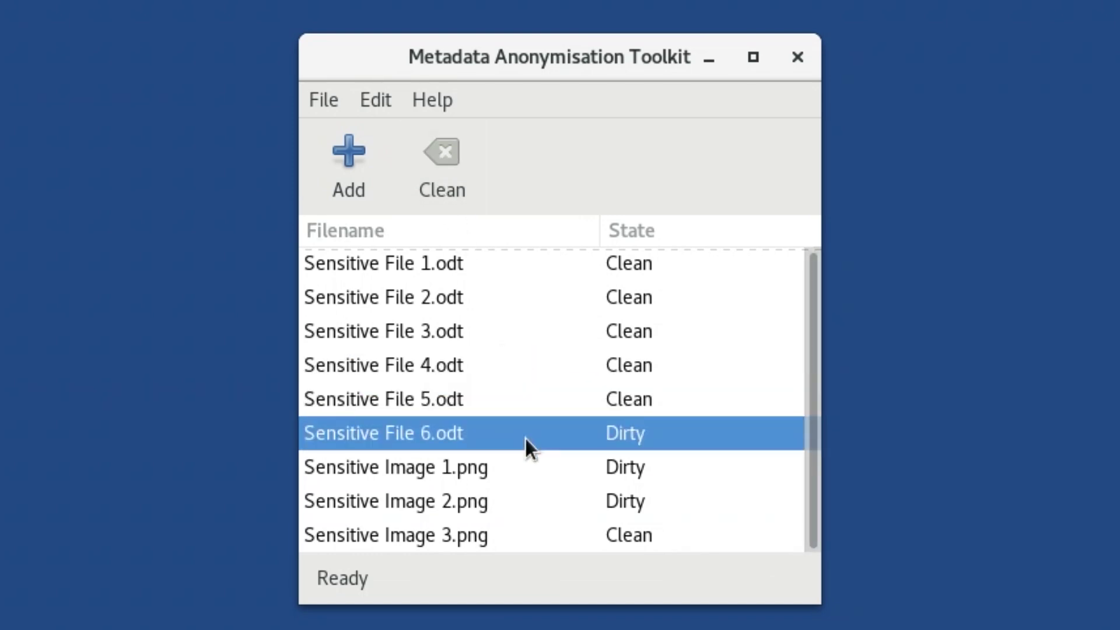
{"action": "left_click", "coordinate": [449, 180]}
{"action": "left_click", "coordinate": [517, 467]}
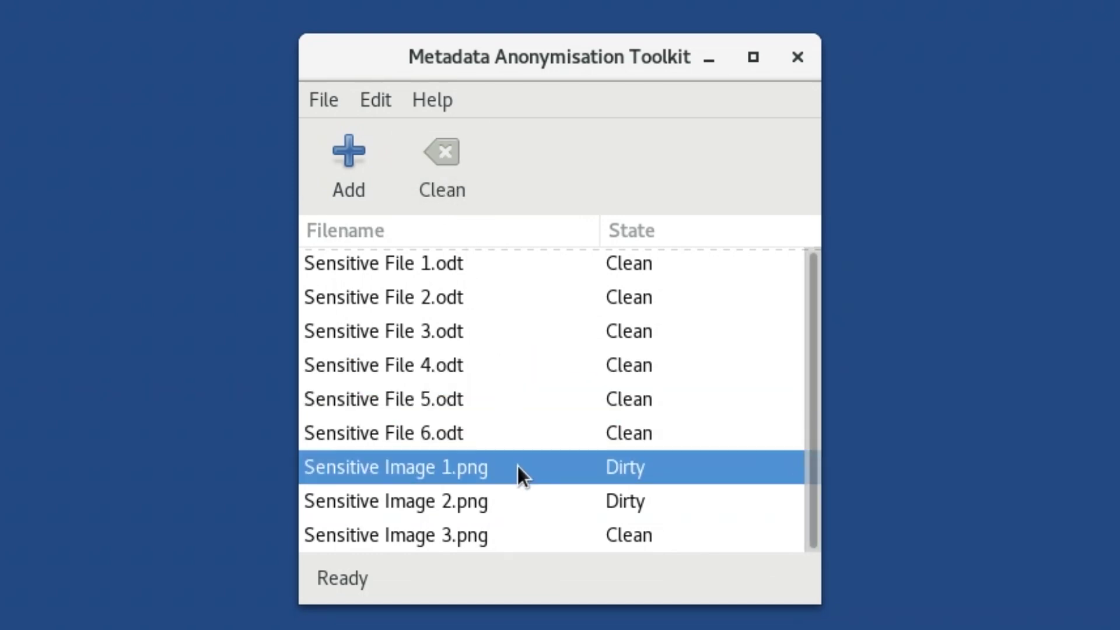
{"action": "left_click", "coordinate": [457, 196]}
{"action": "left_click", "coordinate": [528, 490]}
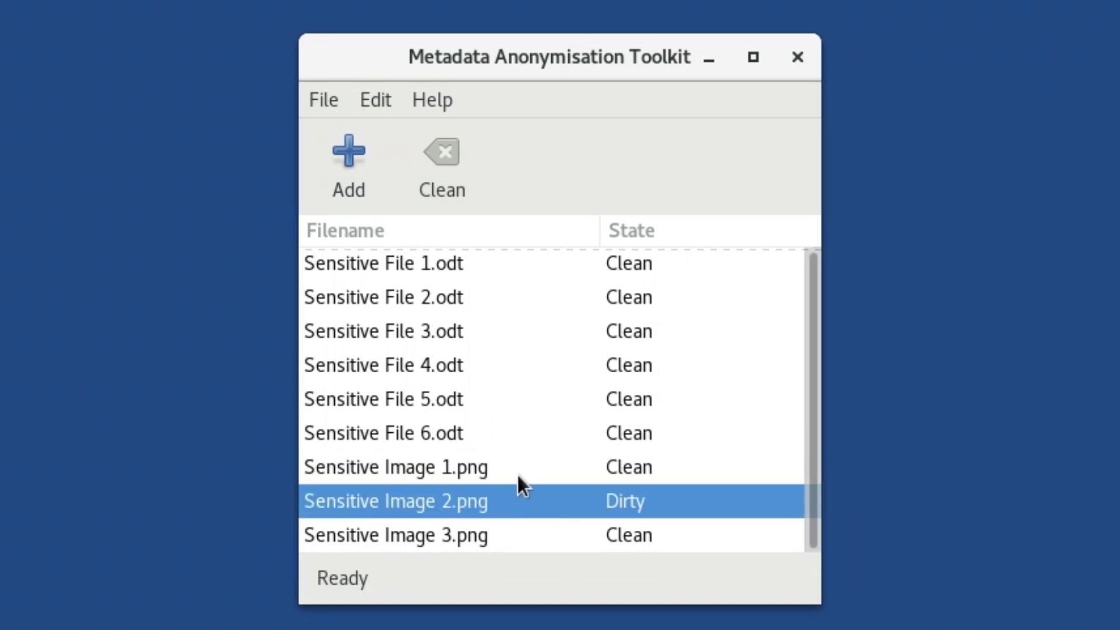
{"action": "left_click", "coordinate": [454, 204]}
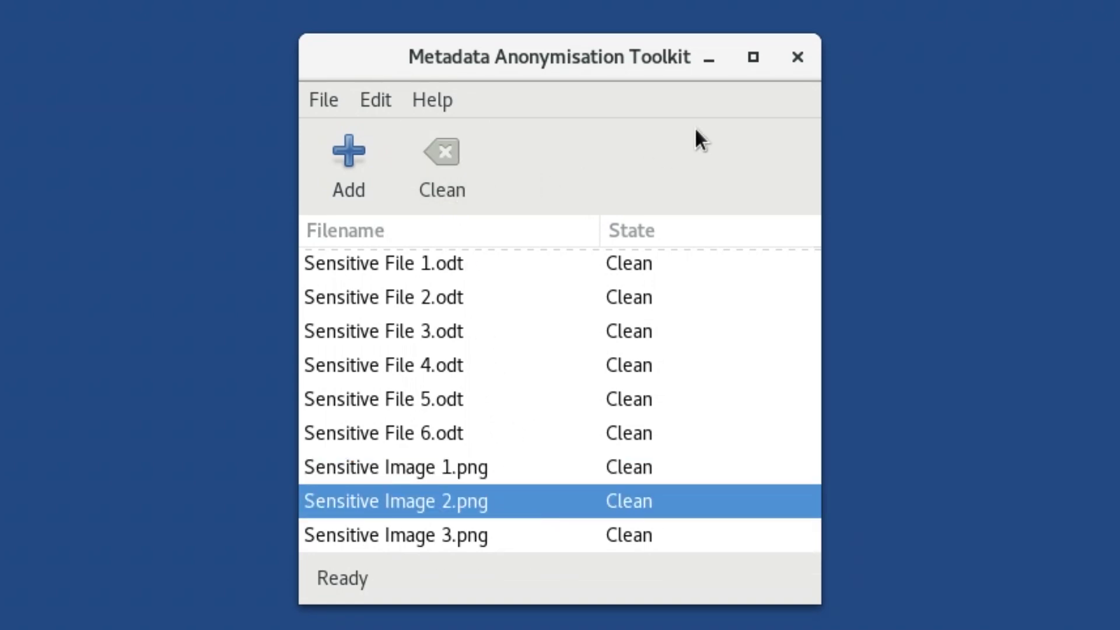